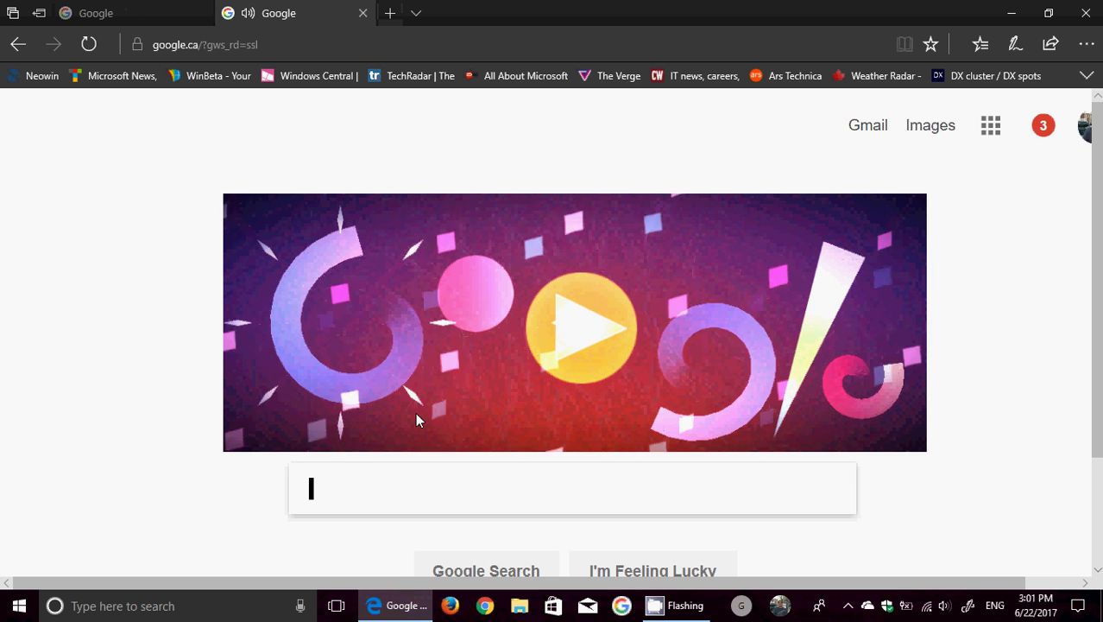
- Close the second Google tab and open Edge's Settings and more menu
{"action": "left_click", "coordinate": [366, 13]}
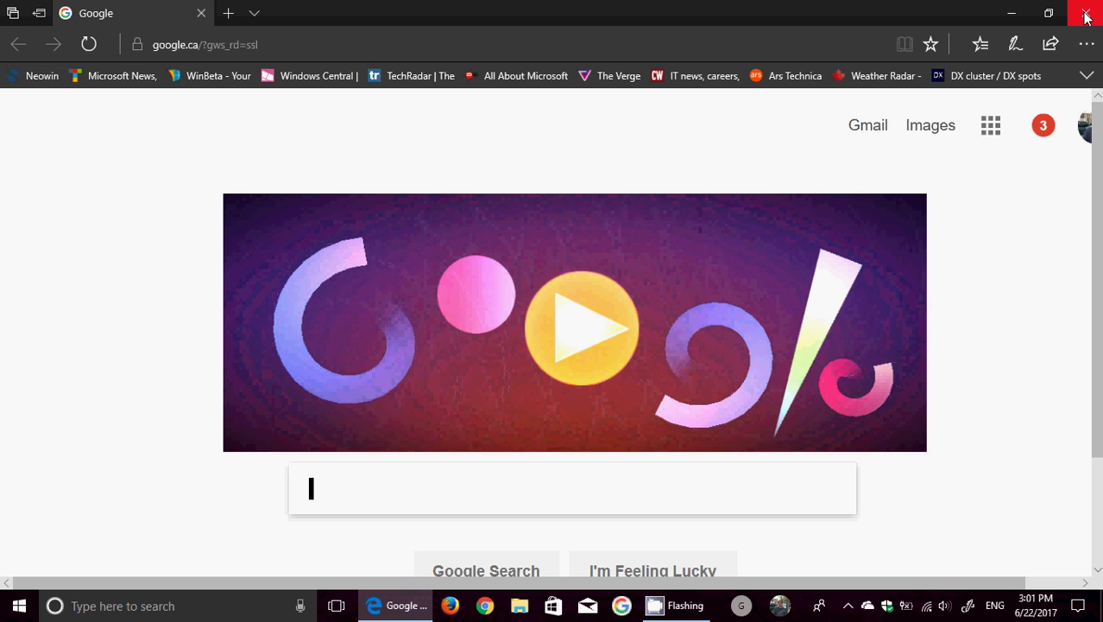
{"action": "left_click", "coordinate": [1086, 44]}
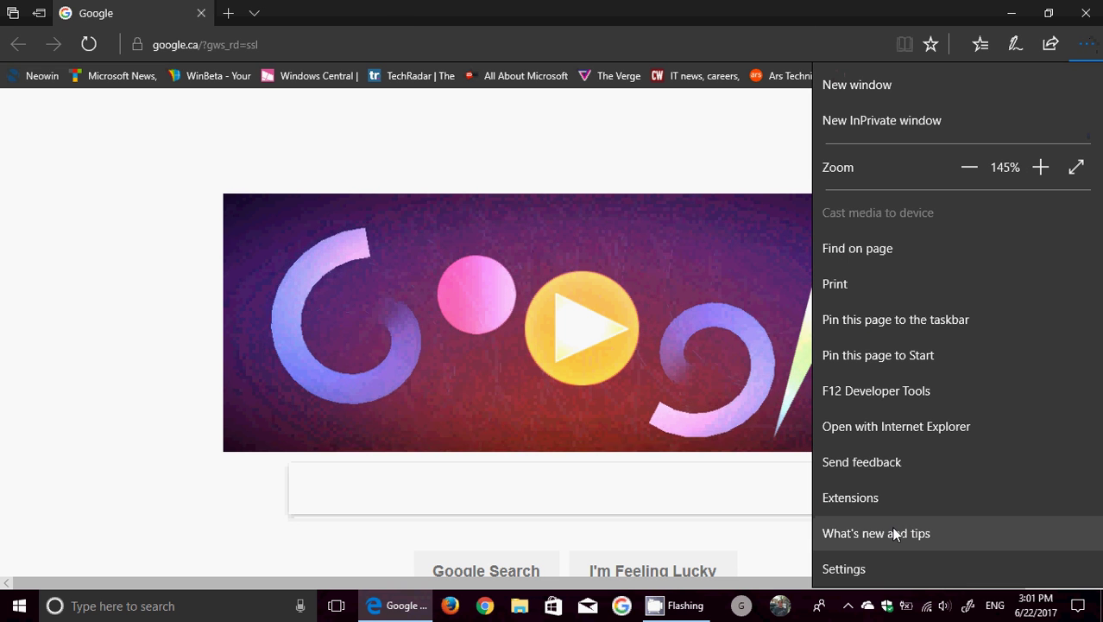
- Open Edge Settings, review the Import from another browser options, then dismiss the panel
{"action": "left_click", "coordinate": [890, 568]}
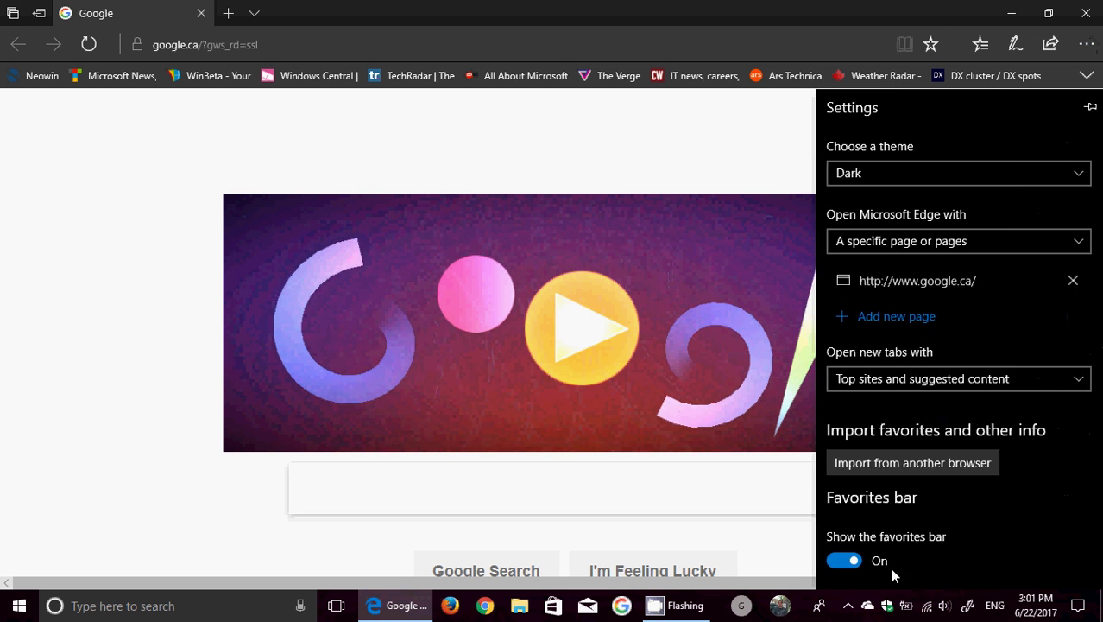
{"action": "left_click", "coordinate": [928, 461]}
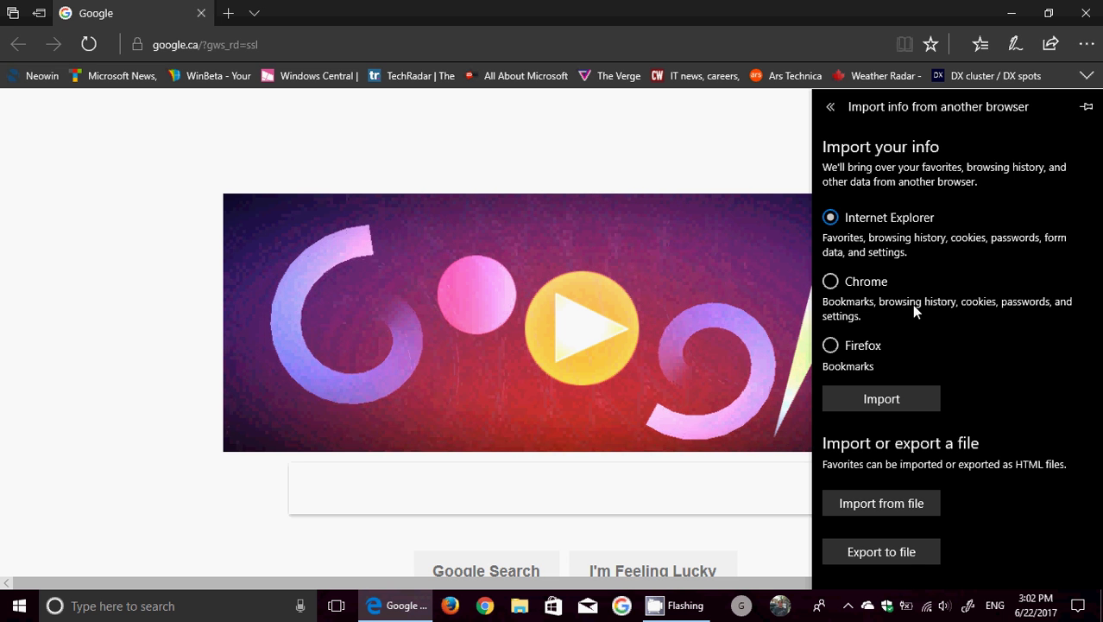
{"action": "left_click", "coordinate": [521, 151]}
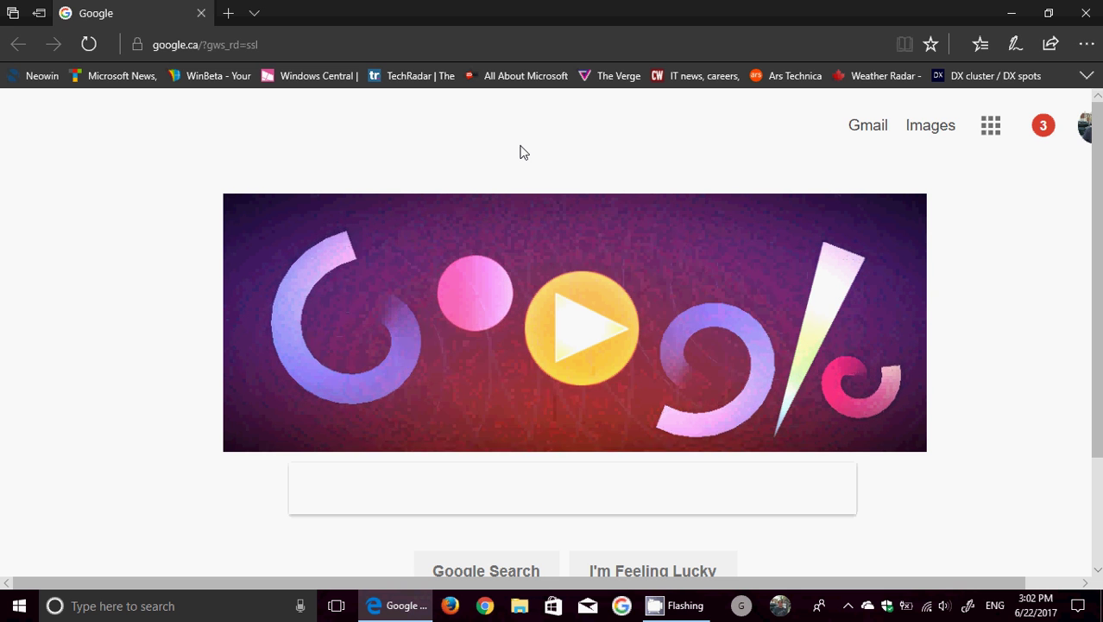
- Close Edge, then select and deselect the skywavelinux-2.2.iso file on the desktop
{"action": "left_click", "coordinate": [1086, 12]}
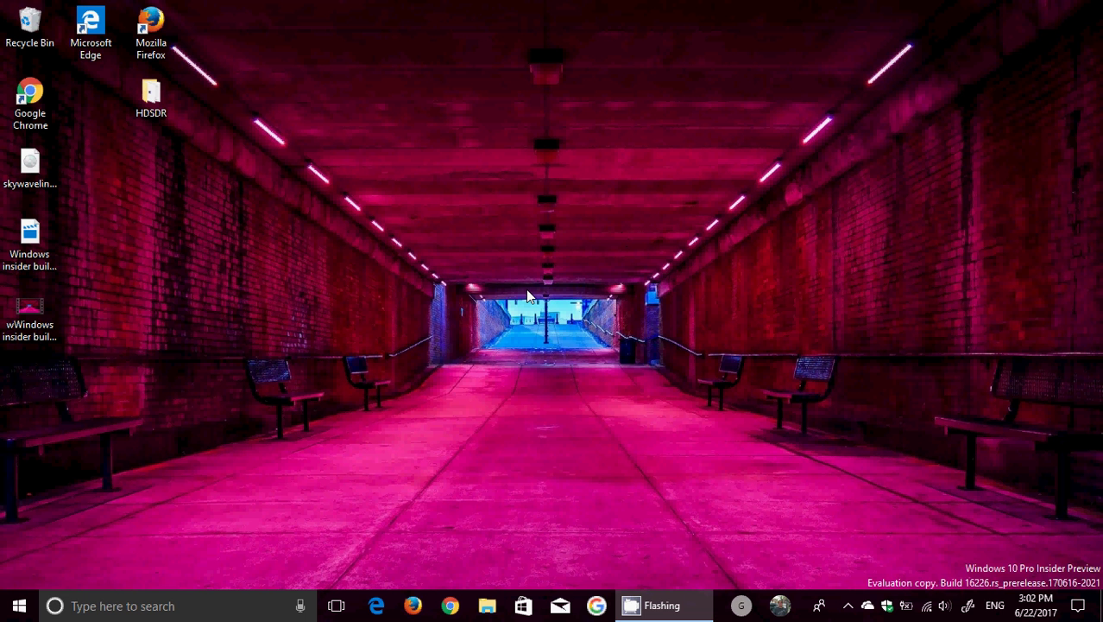
{"action": "left_click", "coordinate": [30, 166]}
{"action": "left_click", "coordinate": [169, 223]}
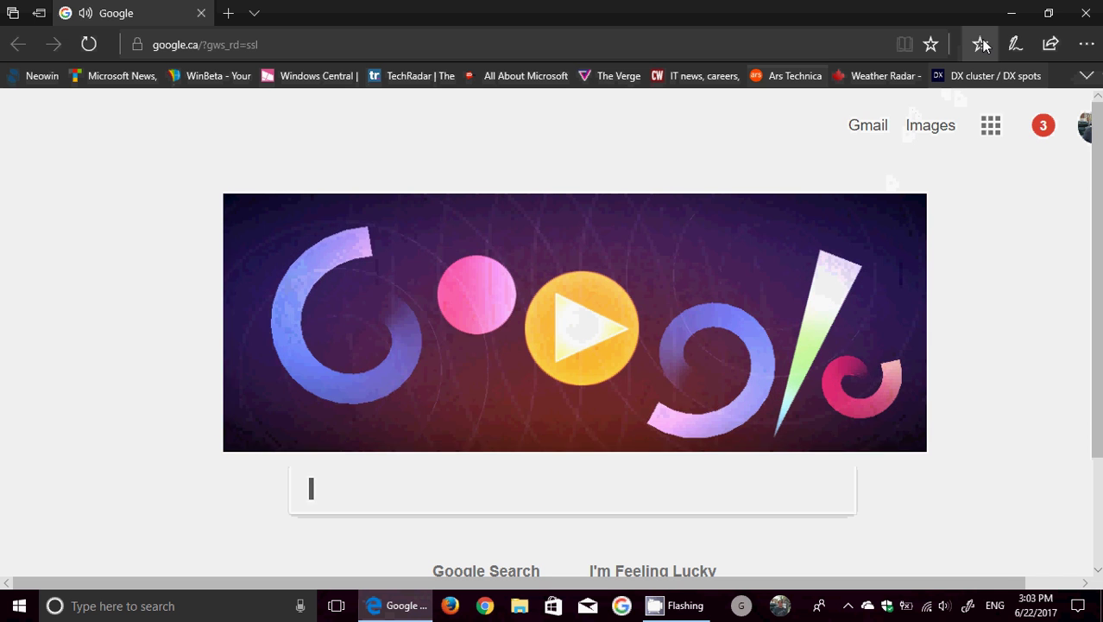
- Browse Edge history and favorites, expanding and collapsing the Other bookmarks folder
{"action": "left_click", "coordinate": [982, 44]}
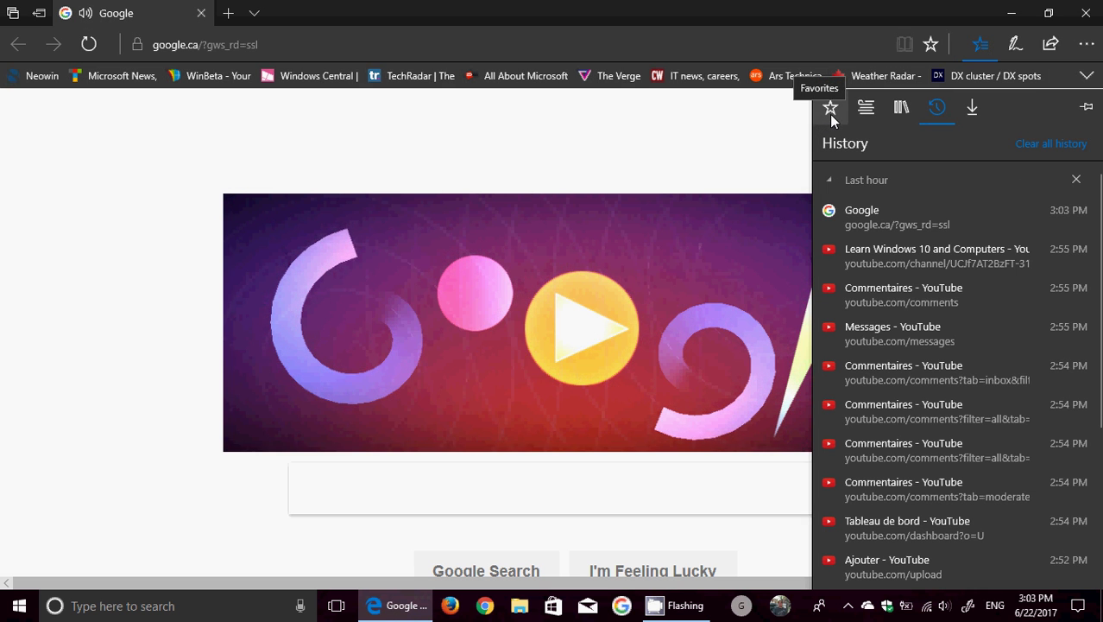
{"action": "left_click", "coordinate": [830, 113]}
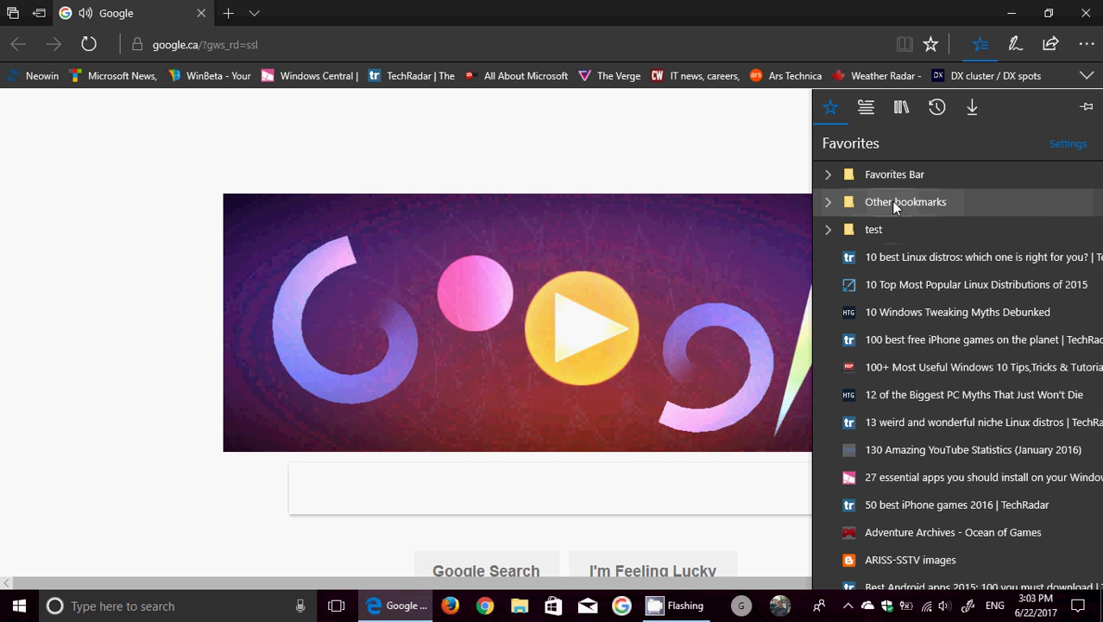
{"action": "left_click", "coordinate": [829, 202]}
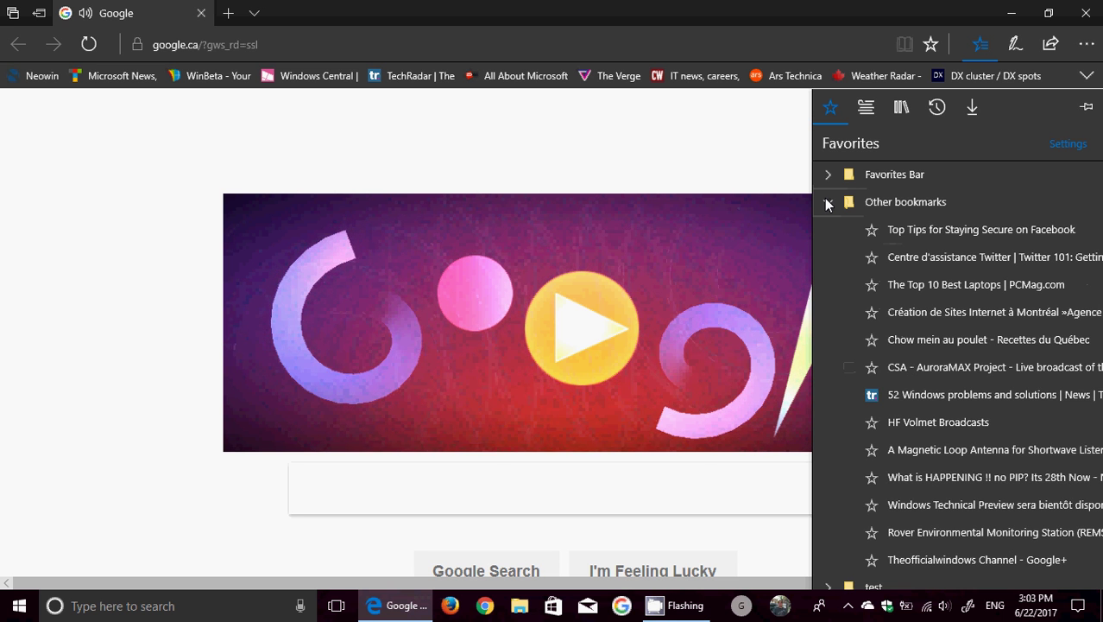
{"action": "left_click", "coordinate": [827, 203]}
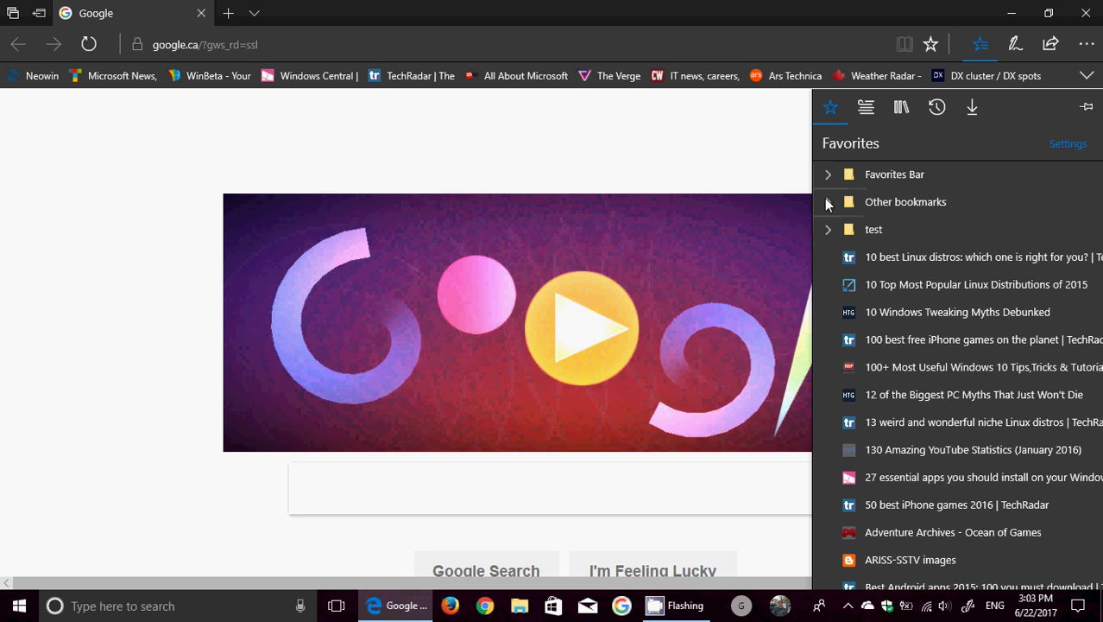
{"action": "left_click", "coordinate": [928, 4]}
- Open the saved TechRadar article 'How to customise Windows 10' and reopen the favorites list
{"action": "left_click", "coordinate": [979, 43]}
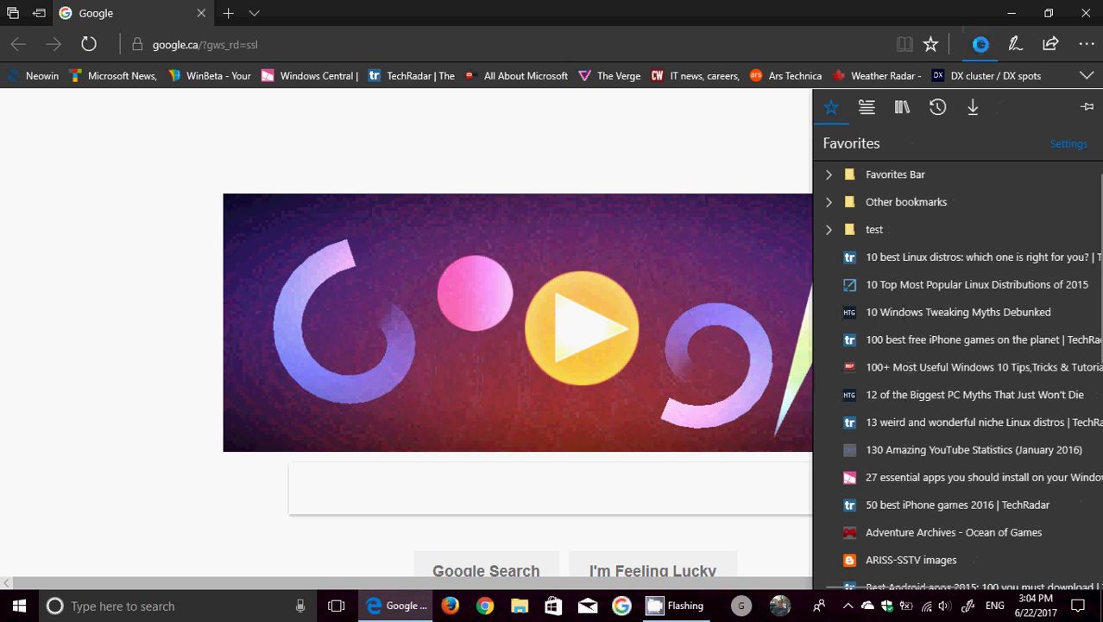
{"action": "scroll", "coordinate": [951, 242], "scroll_direction": "down", "scroll_amount": 10}
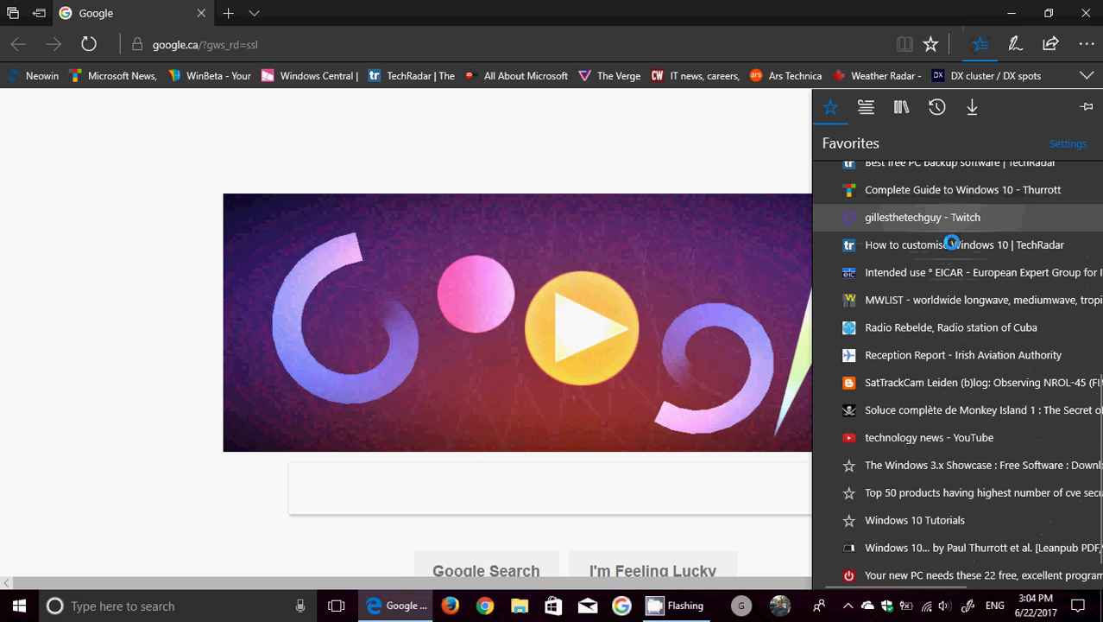
{"action": "left_click", "coordinate": [951, 243]}
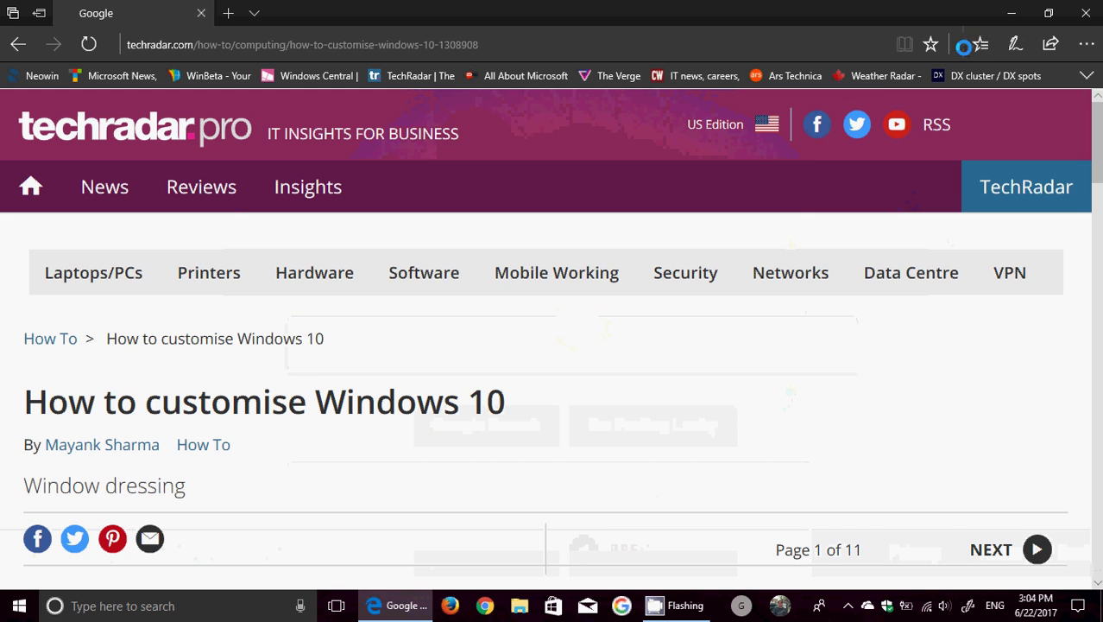
{"action": "left_click", "coordinate": [979, 43]}
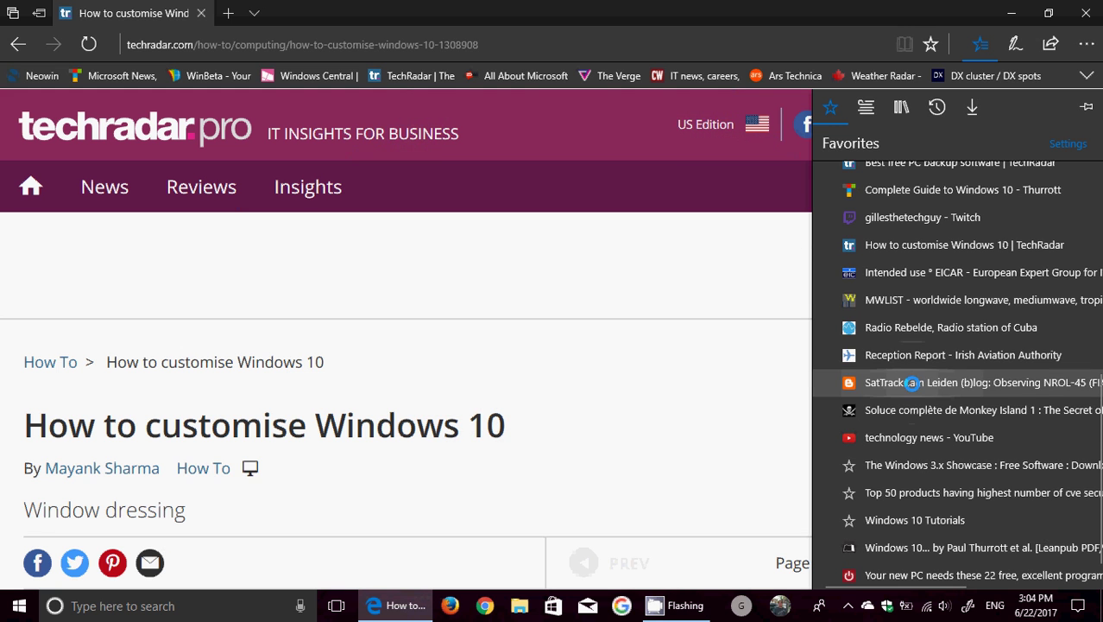
{"action": "scroll", "coordinate": [913, 384], "scroll_direction": "up", "scroll_amount": 3}
- Check the PC myths favorite's options, close the Hub, then visit thurrott.com and Neowin
{"action": "scroll", "coordinate": [913, 384], "scroll_direction": "up", "scroll_amount": 3}
{"action": "right_click", "coordinate": [912, 384]}
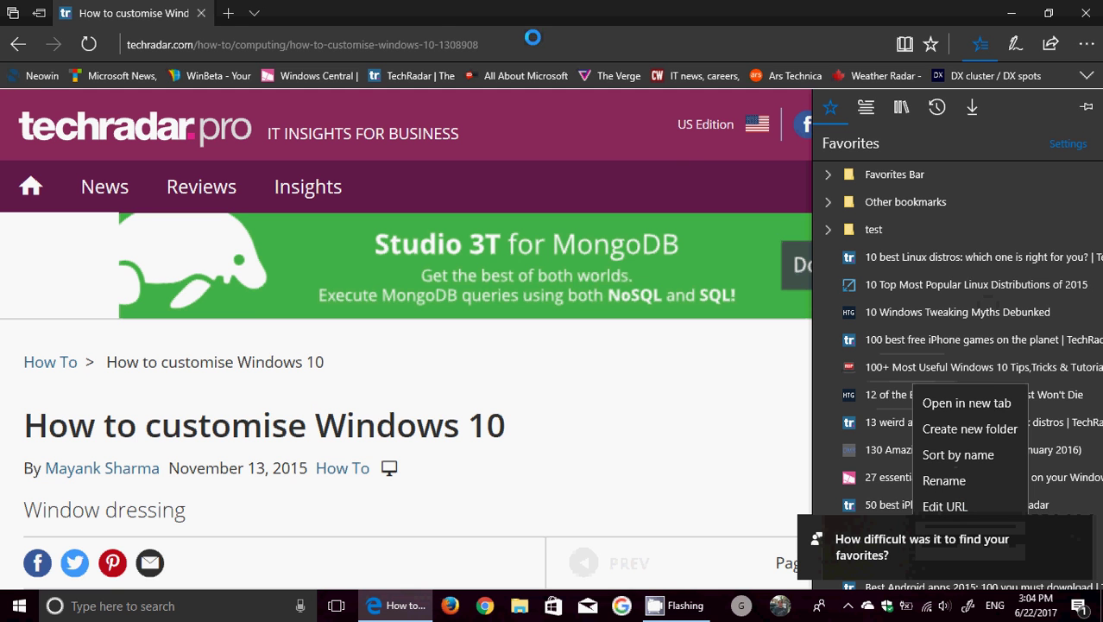
{"action": "left_click", "coordinate": [458, 9]}
{"action": "left_click", "coordinate": [35, 77]}
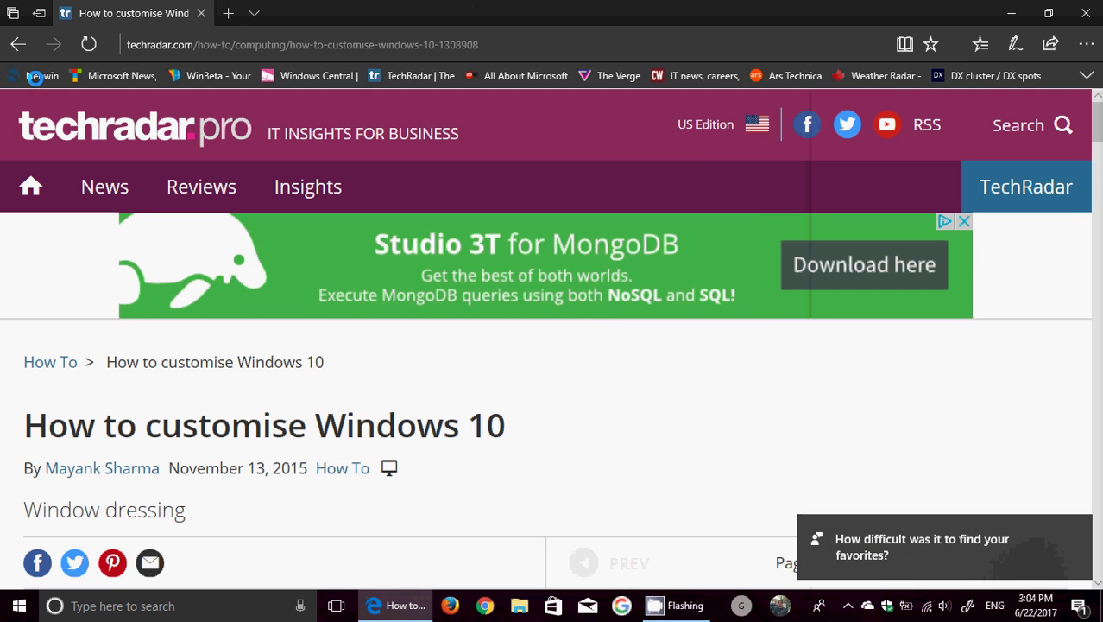
{"action": "left_click", "coordinate": [105, 77]}
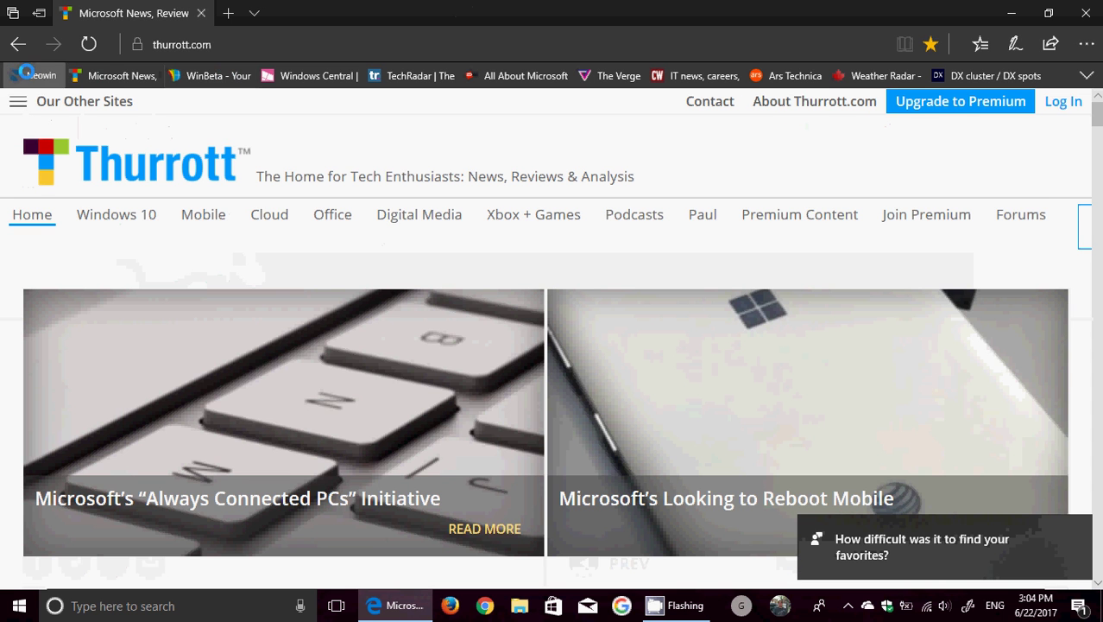
{"action": "left_click", "coordinate": [26, 75]}
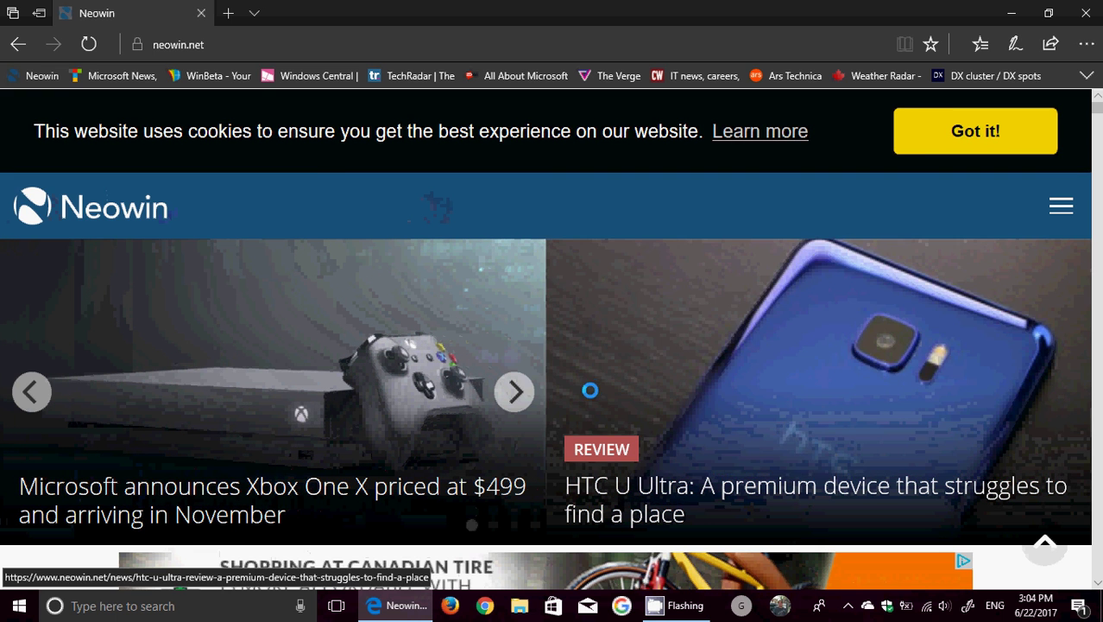
- Search Windows for 'emoji', then close the search results
{"action": "left_click", "coordinate": [244, 612]}
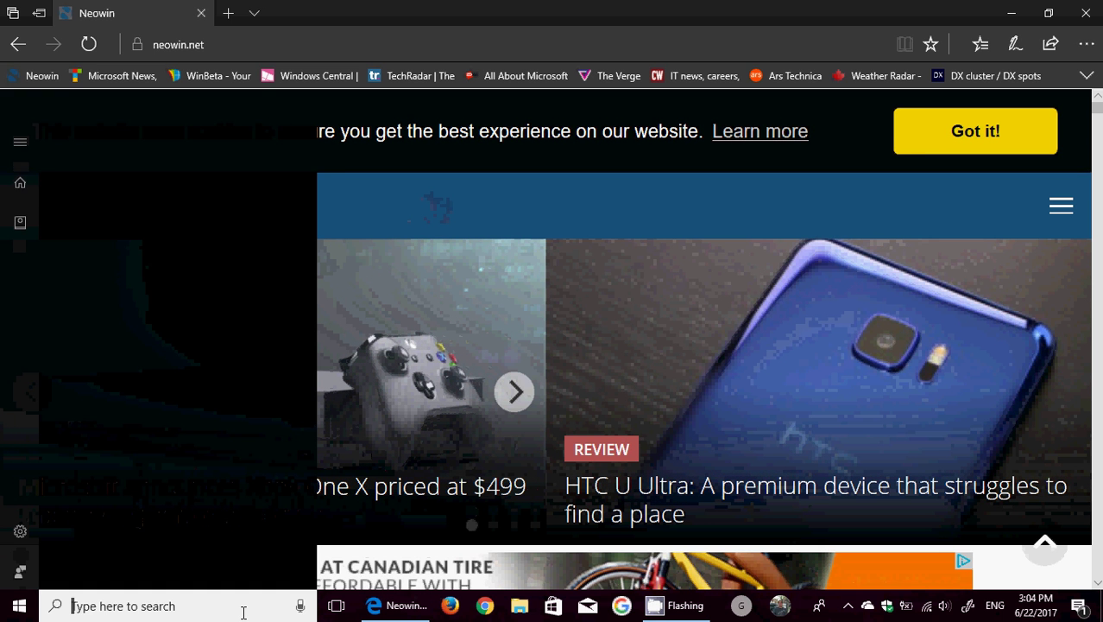
{"action": "type", "text": "emo"}
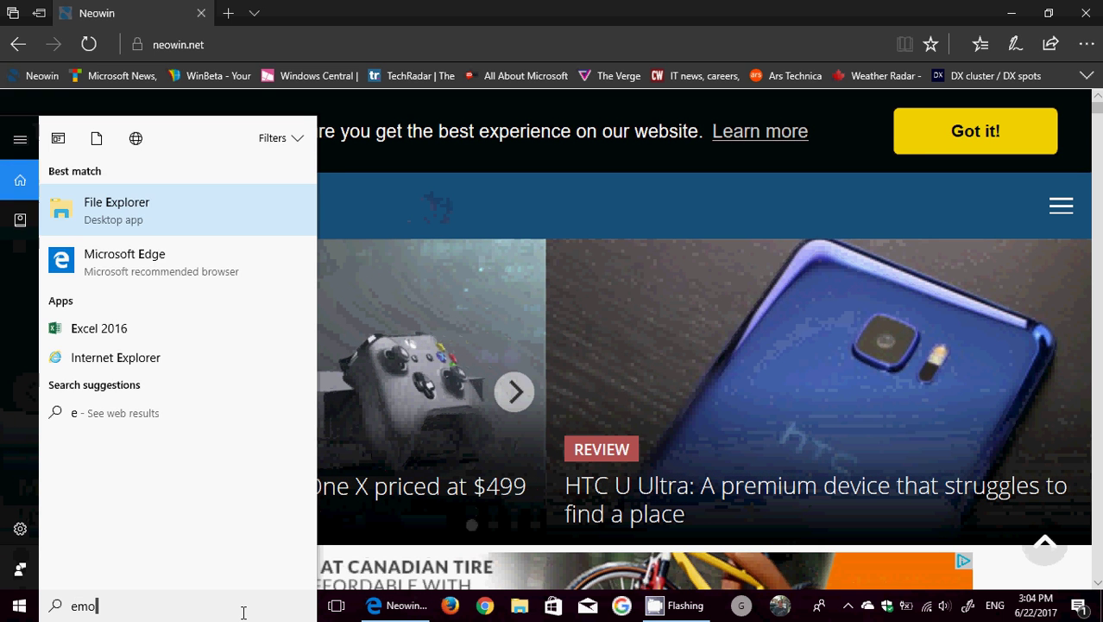
{"action": "type", "text": "ji"}
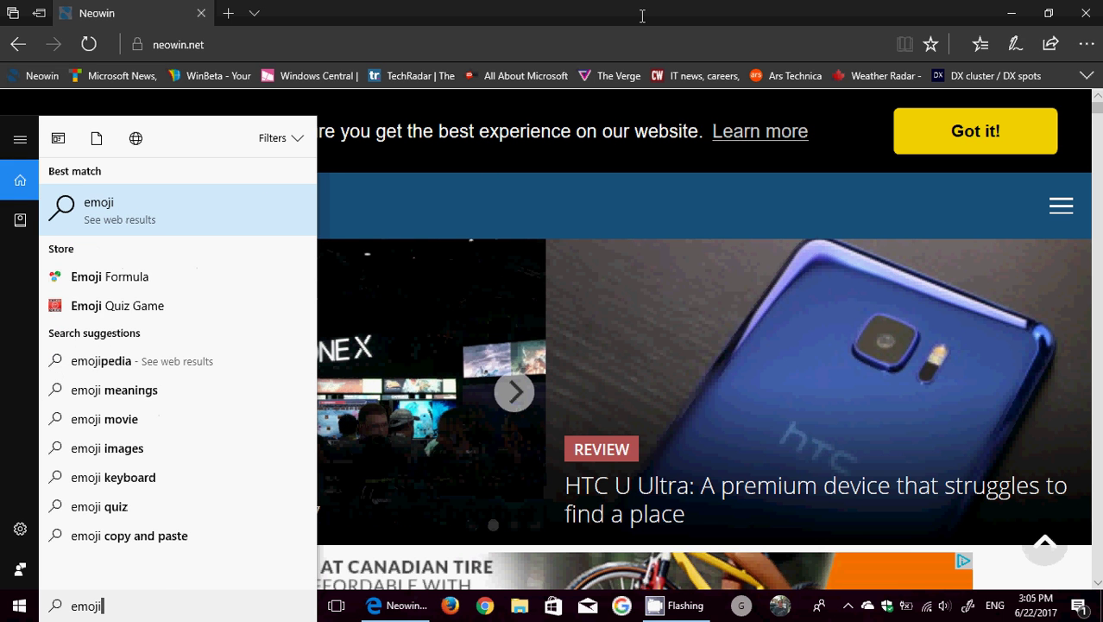
{"action": "left_click", "coordinate": [642, 15]}
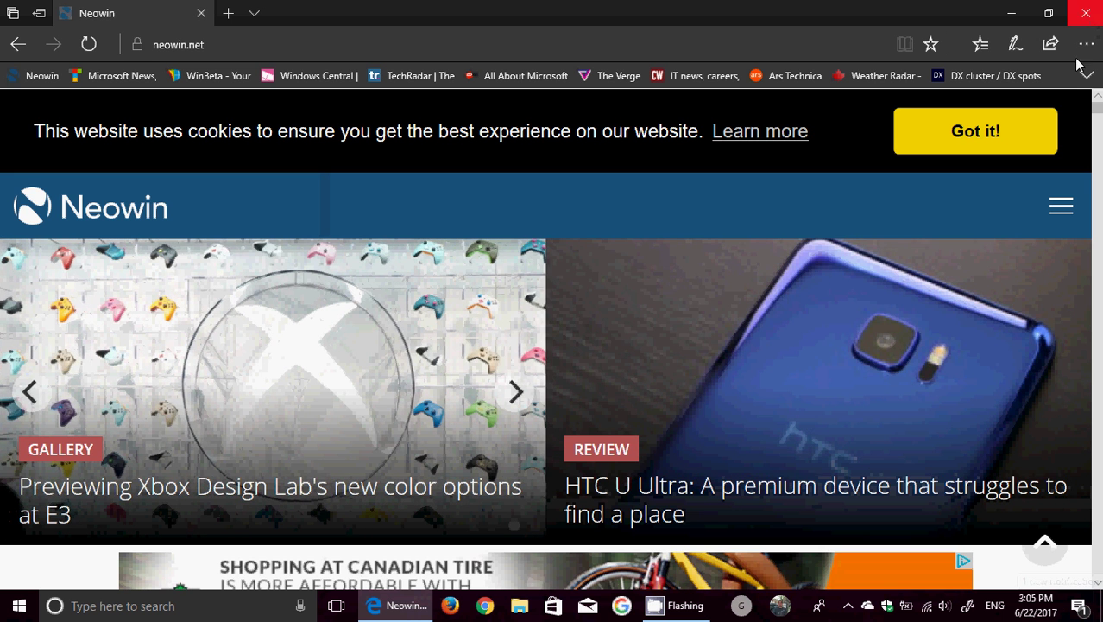
- Close Edge and turn on Tablet mode from Action Center
{"action": "left_click", "coordinate": [1086, 13]}
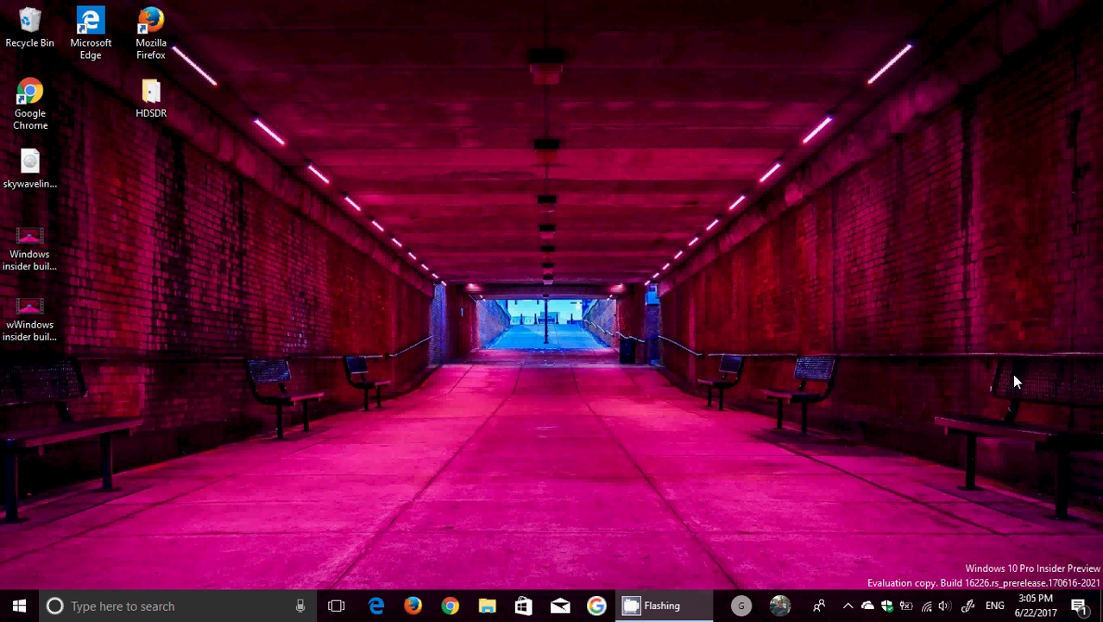
{"action": "left_click", "coordinate": [1081, 607]}
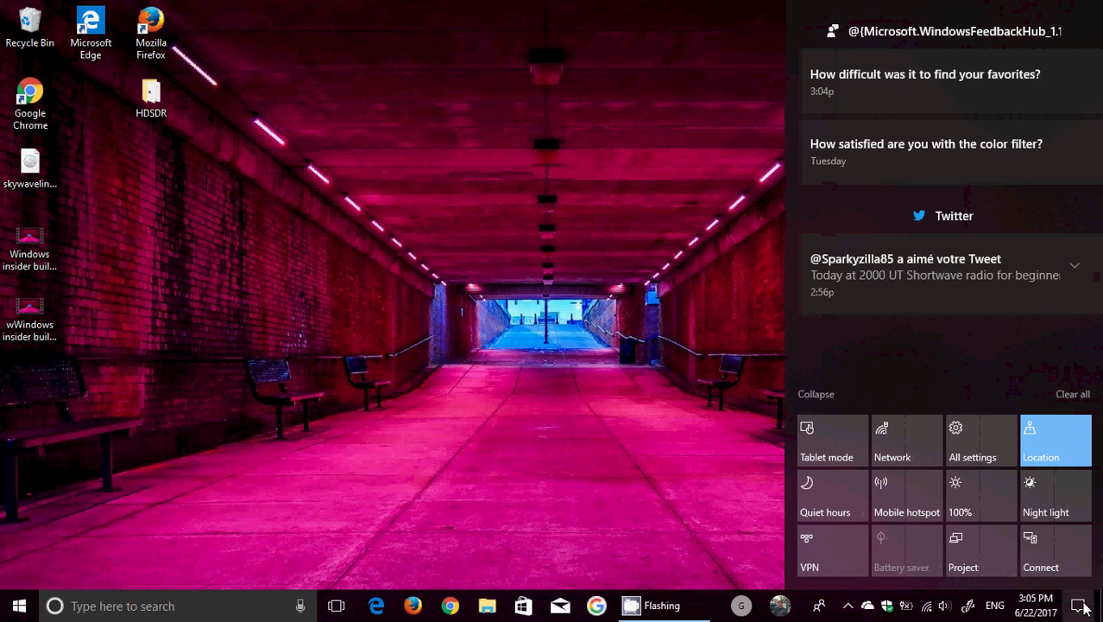
{"action": "left_click", "coordinate": [862, 429]}
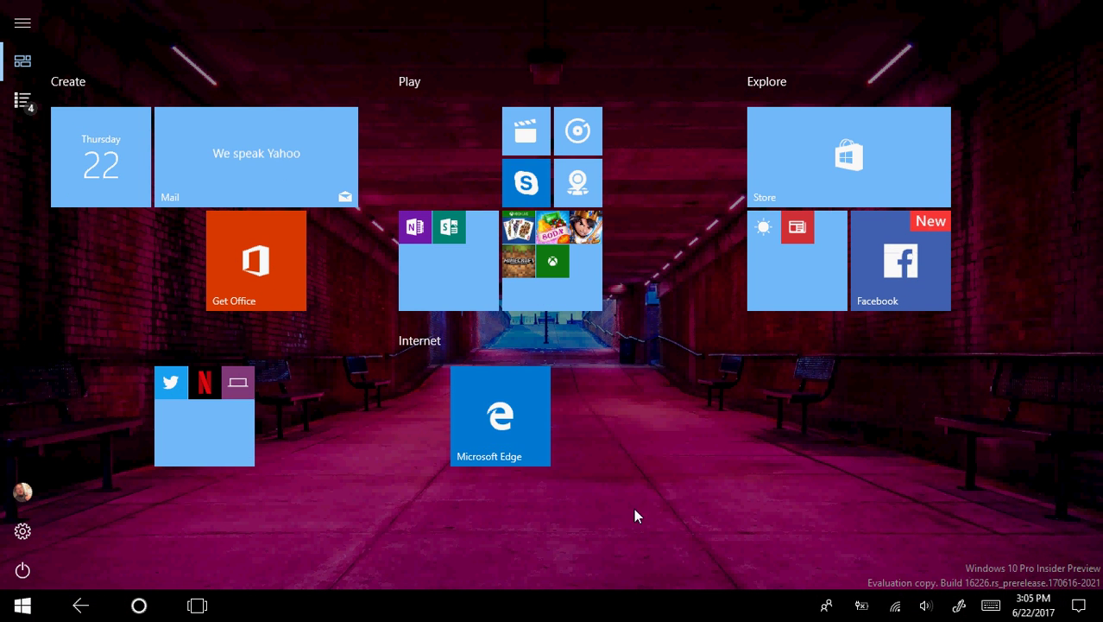
- Launch Edge and browse the touch keyboard's emoji, smiley and people categories, then close it
{"action": "left_click", "coordinate": [505, 427]}
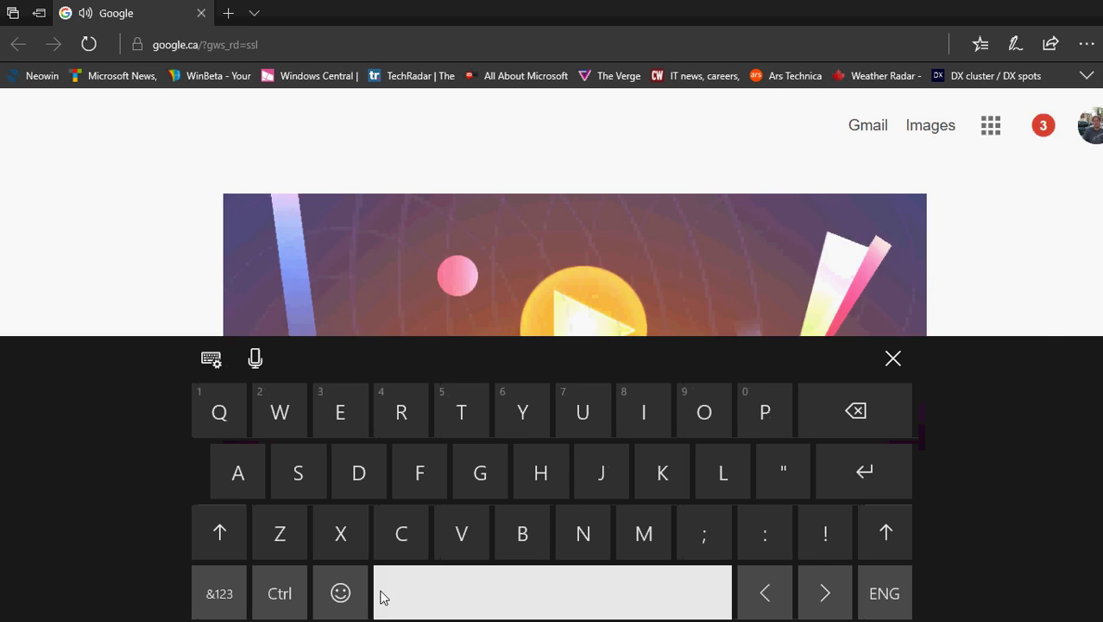
{"action": "left_click", "coordinate": [323, 599]}
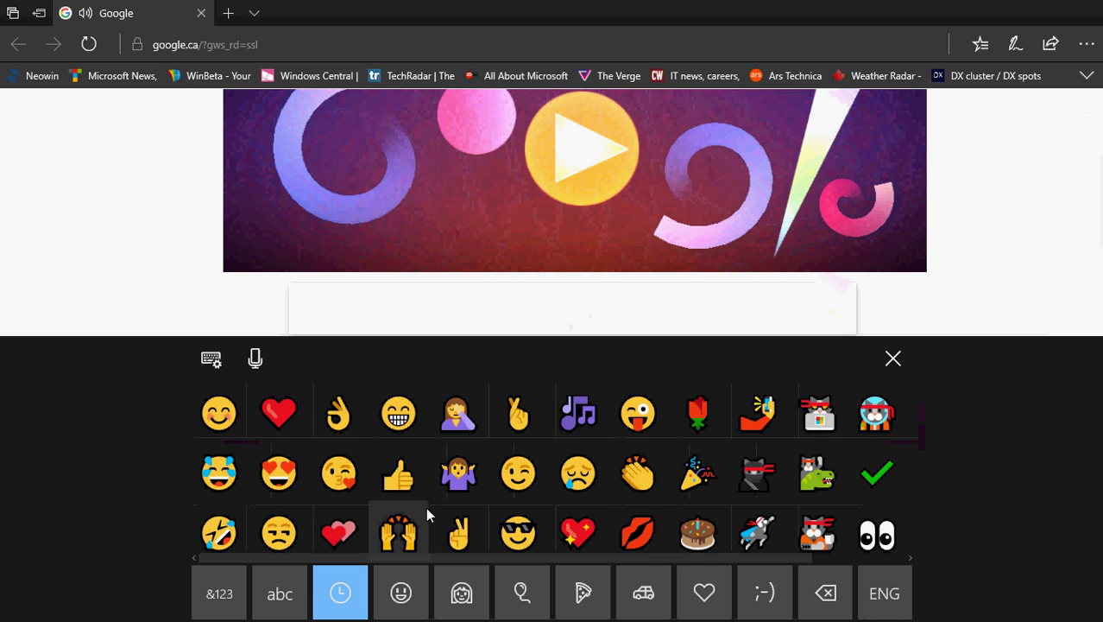
{"action": "scroll", "coordinate": [427, 508], "scroll_direction": "right", "scroll_amount": 2}
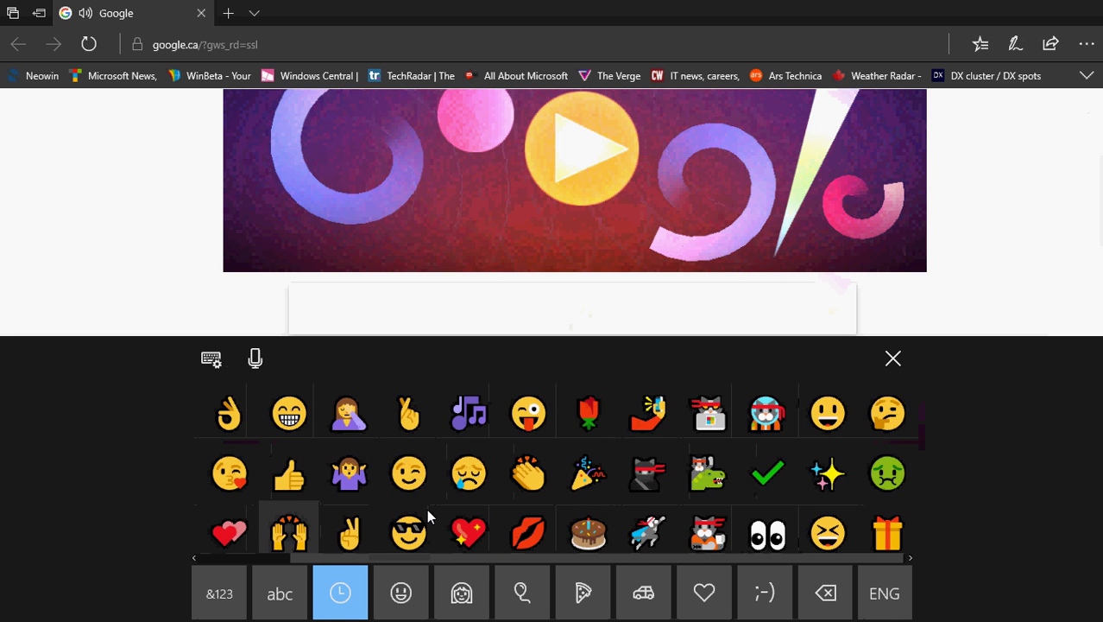
{"action": "scroll", "coordinate": [427, 509], "scroll_direction": "left", "scroll_amount": 2}
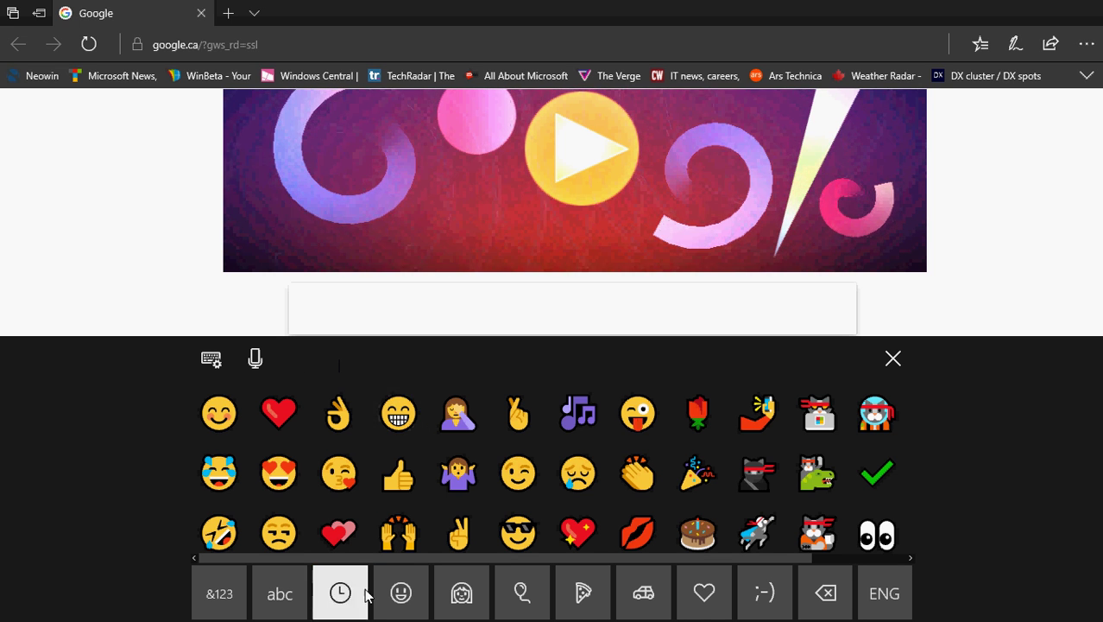
{"action": "left_click", "coordinate": [407, 602]}
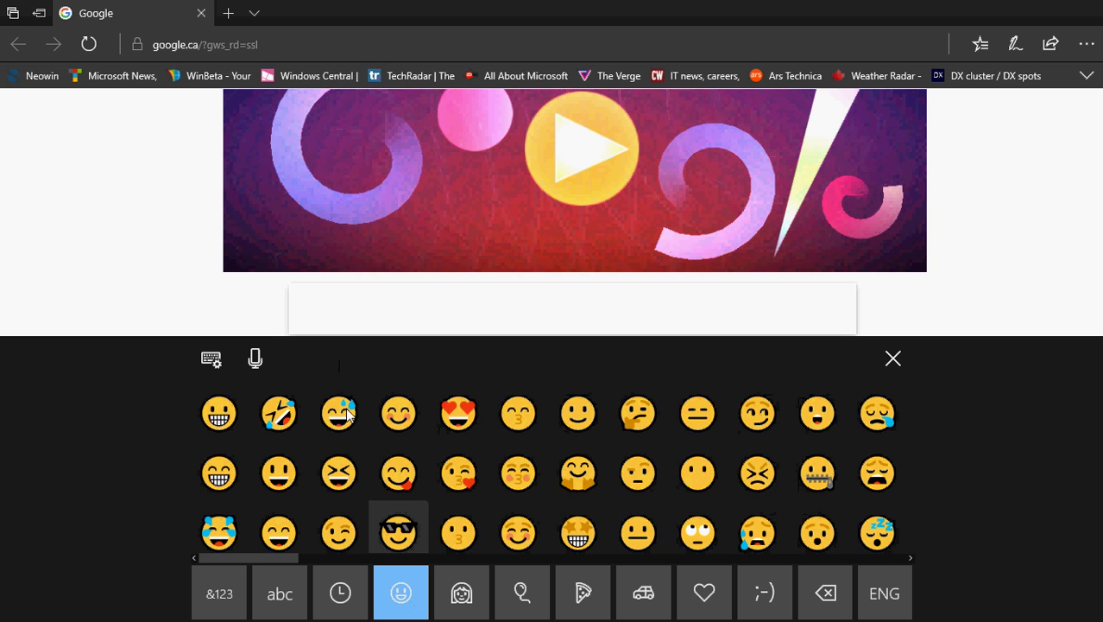
{"action": "scroll", "coordinate": [441, 394], "scroll_direction": "down", "scroll_amount": 2}
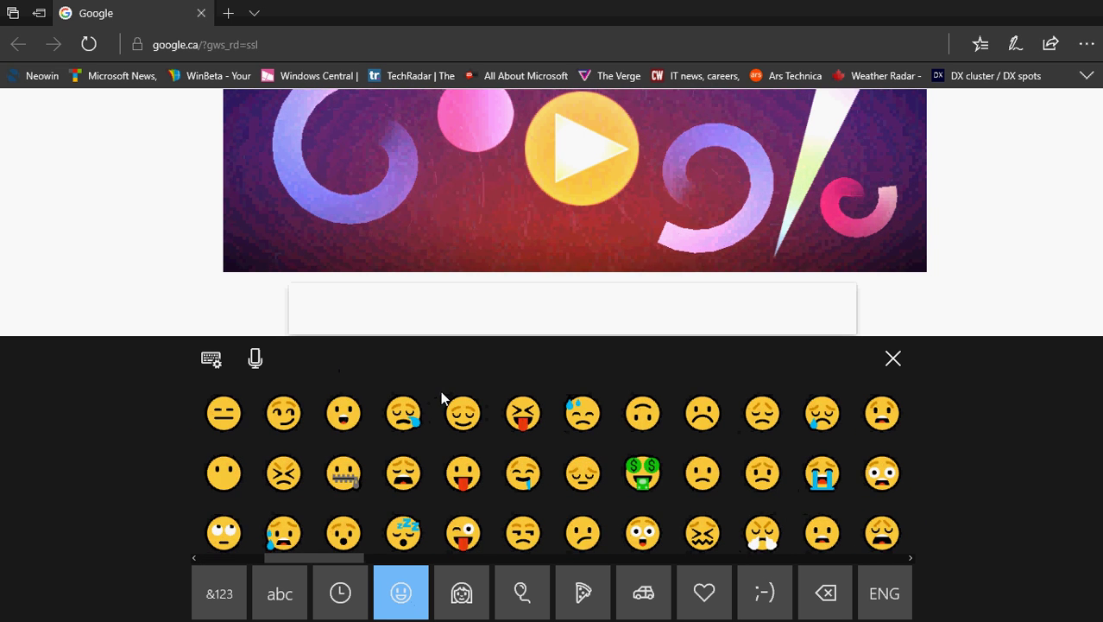
{"action": "scroll", "coordinate": [441, 390], "scroll_direction": "up", "scroll_amount": 5}
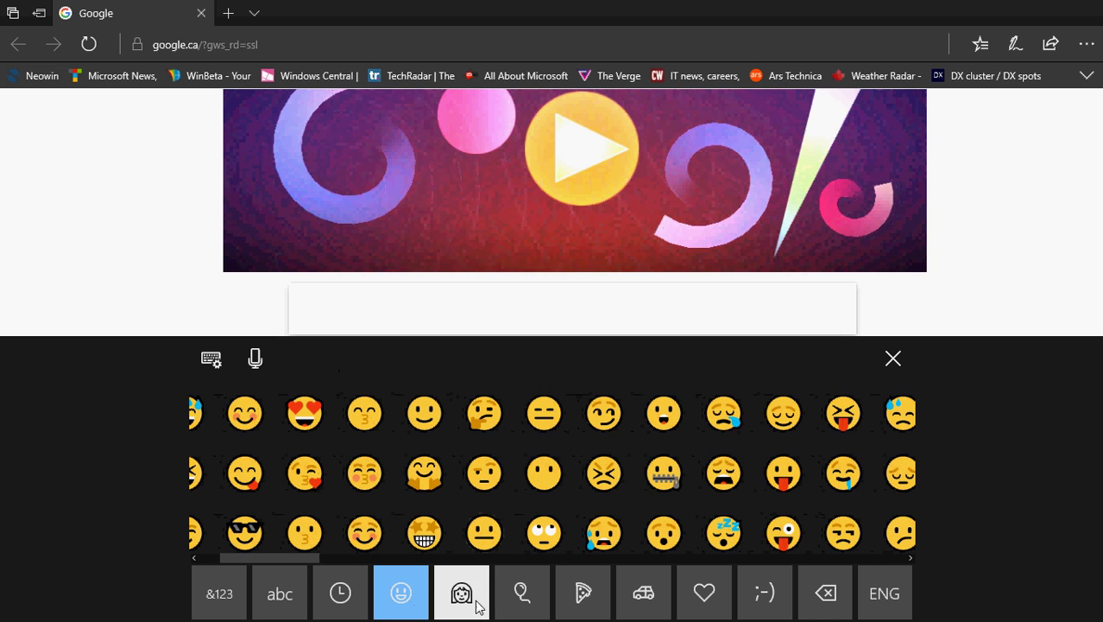
{"action": "left_click", "coordinate": [477, 604]}
{"action": "scroll", "coordinate": [544, 474], "scroll_direction": "down", "scroll_amount": 5}
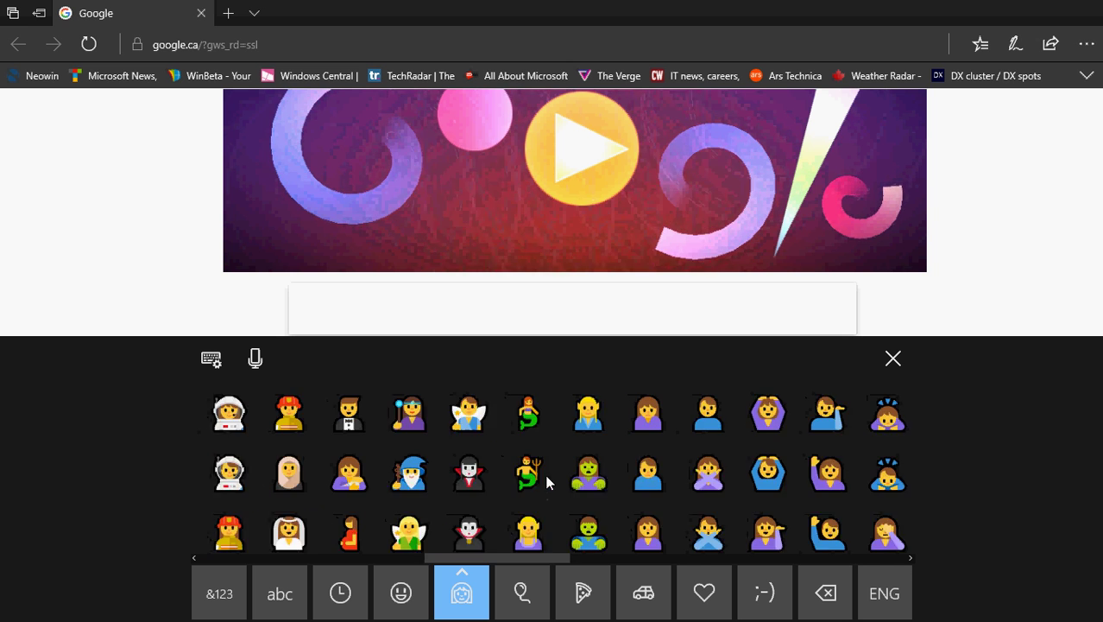
{"action": "scroll", "coordinate": [548, 482], "scroll_direction": "down", "scroll_amount": 10}
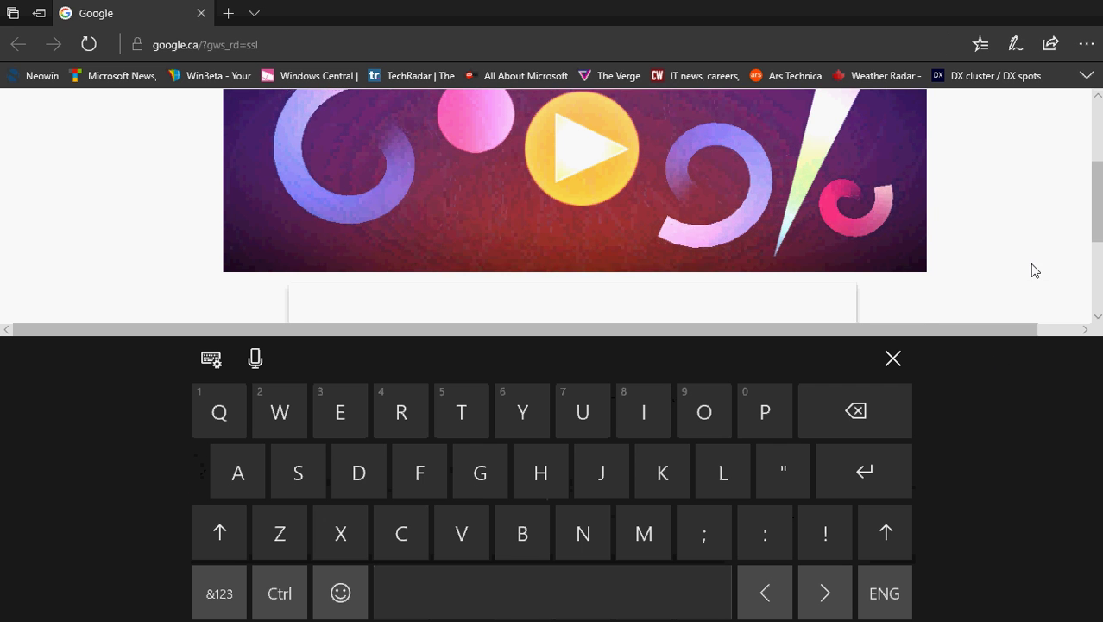
{"action": "left_click", "coordinate": [893, 358]}
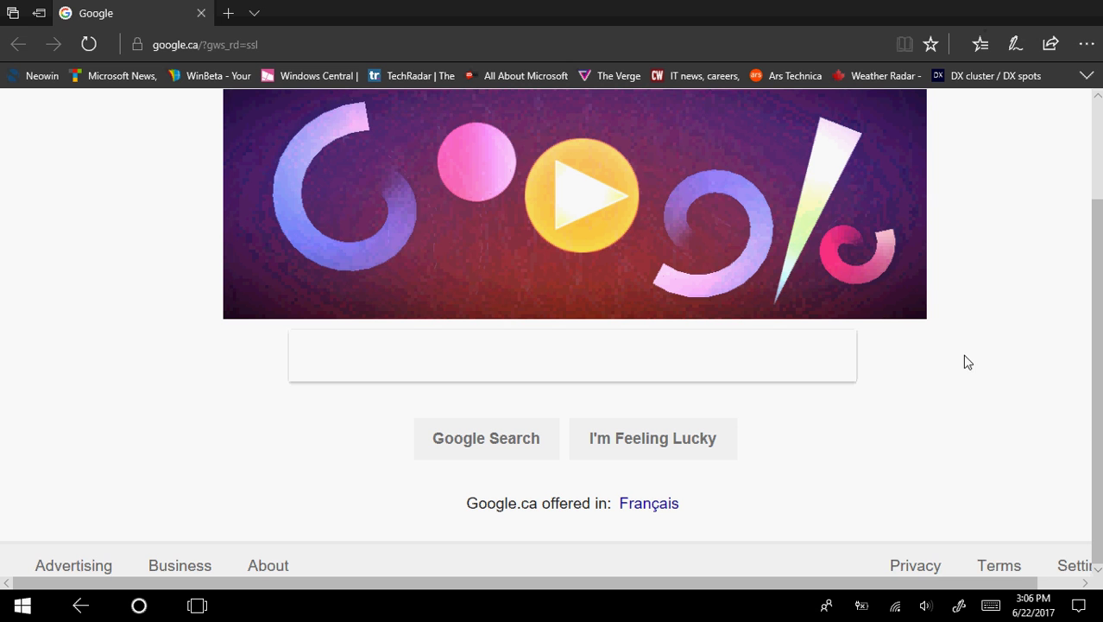
- Turn Tablet mode off in Action Center and close Edge
{"action": "left_click", "coordinate": [1079, 605]}
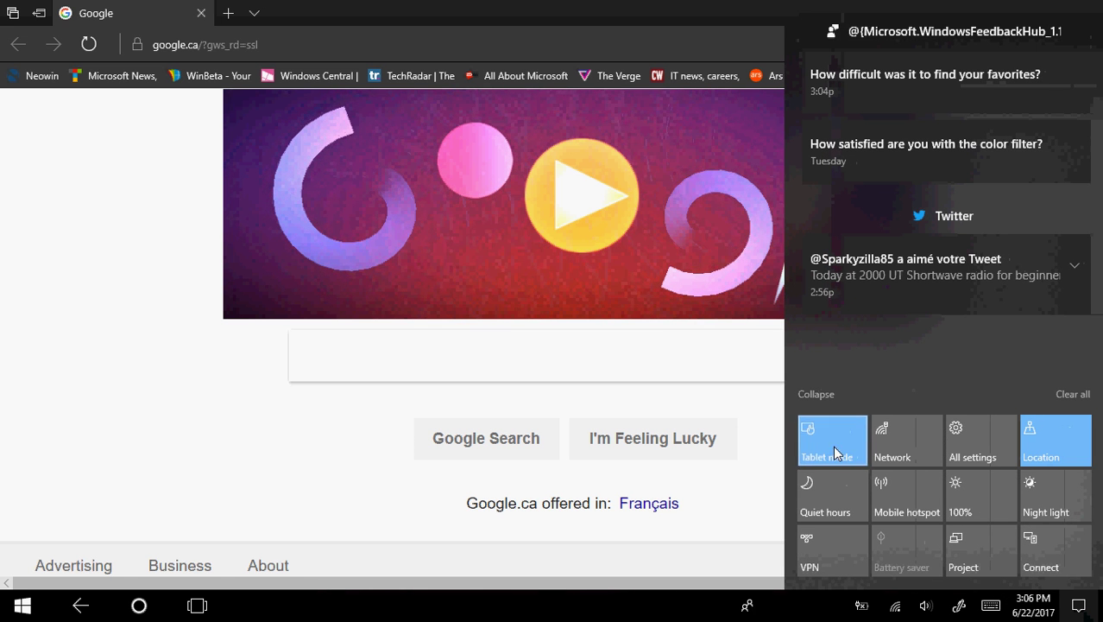
{"action": "left_click", "coordinate": [834, 452]}
{"action": "left_click", "coordinate": [399, 423]}
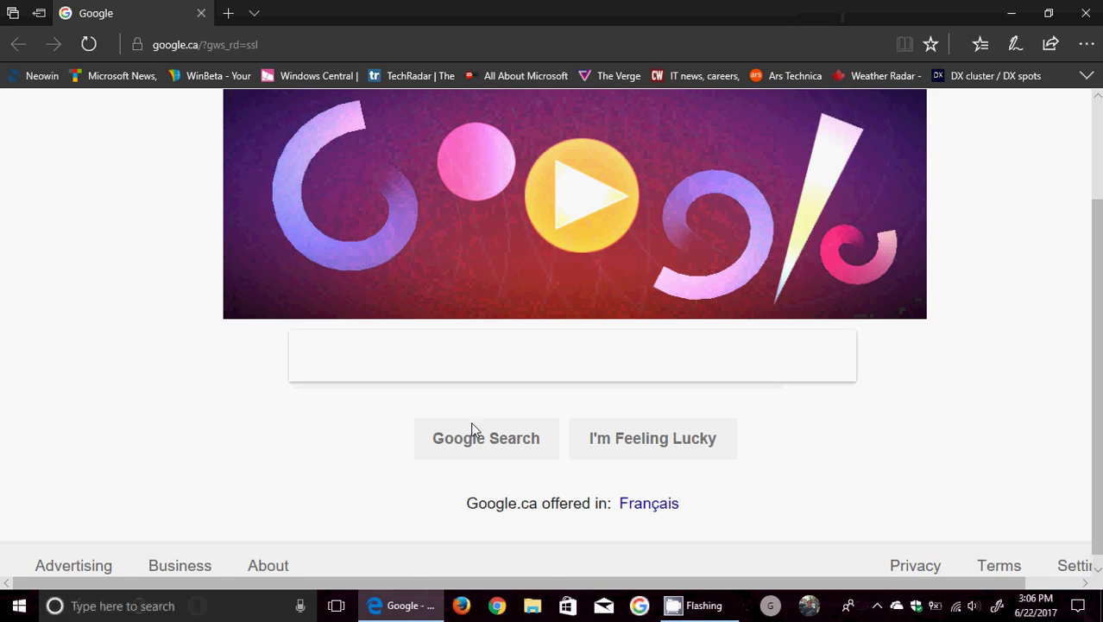
{"action": "left_click", "coordinate": [1086, 13]}
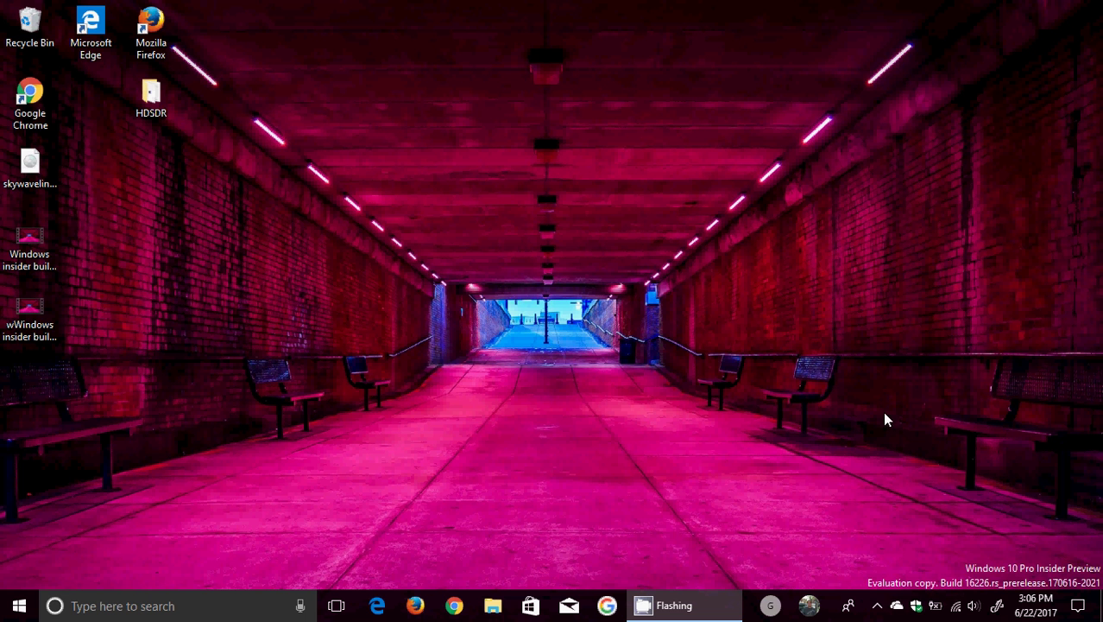
{"action": "right_click", "coordinate": [896, 607]}
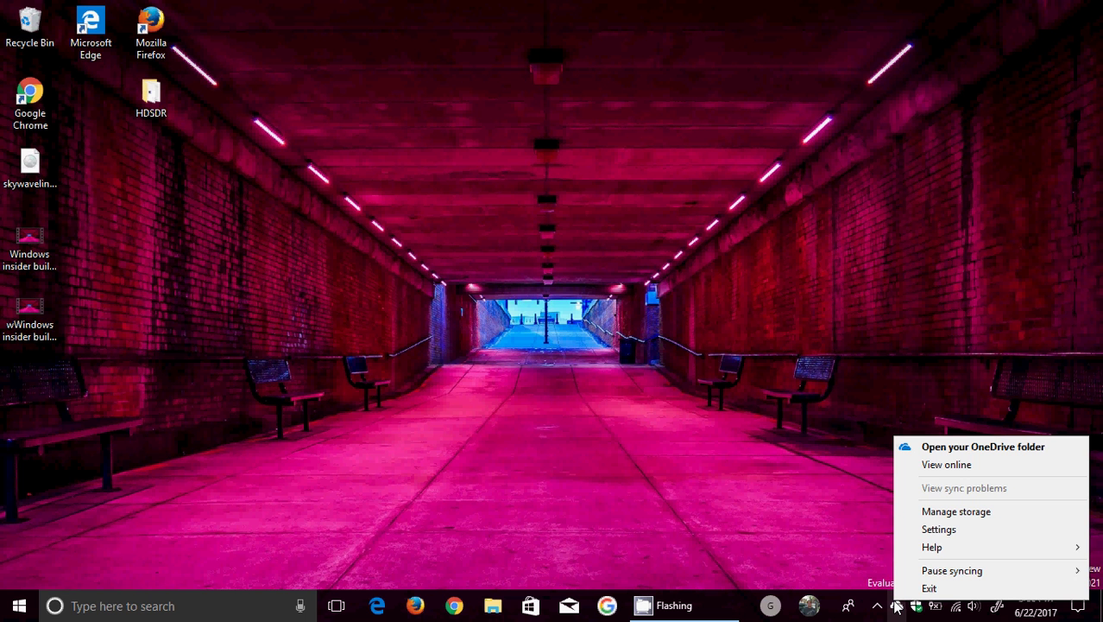
{"action": "left_click", "coordinate": [919, 527]}
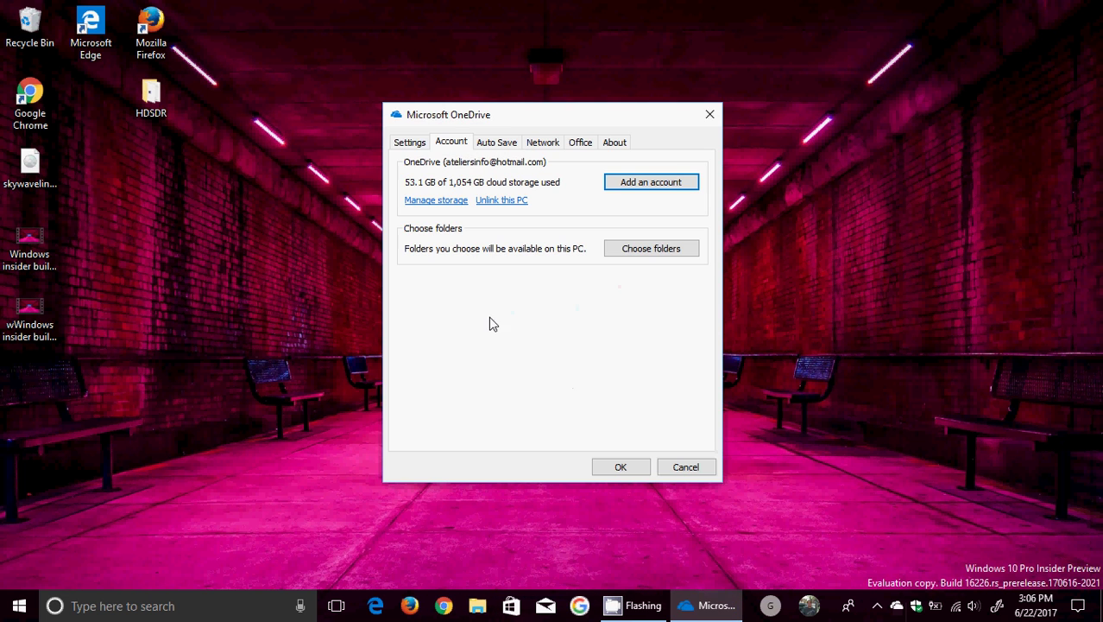
{"action": "left_click", "coordinate": [411, 136]}
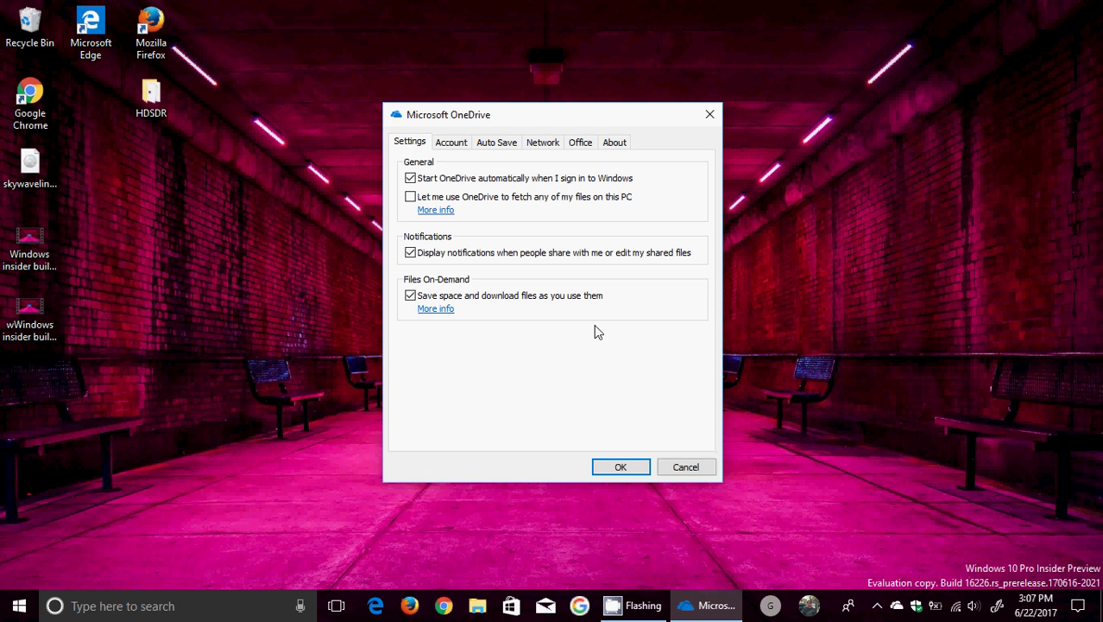
{"action": "left_click", "coordinate": [710, 114]}
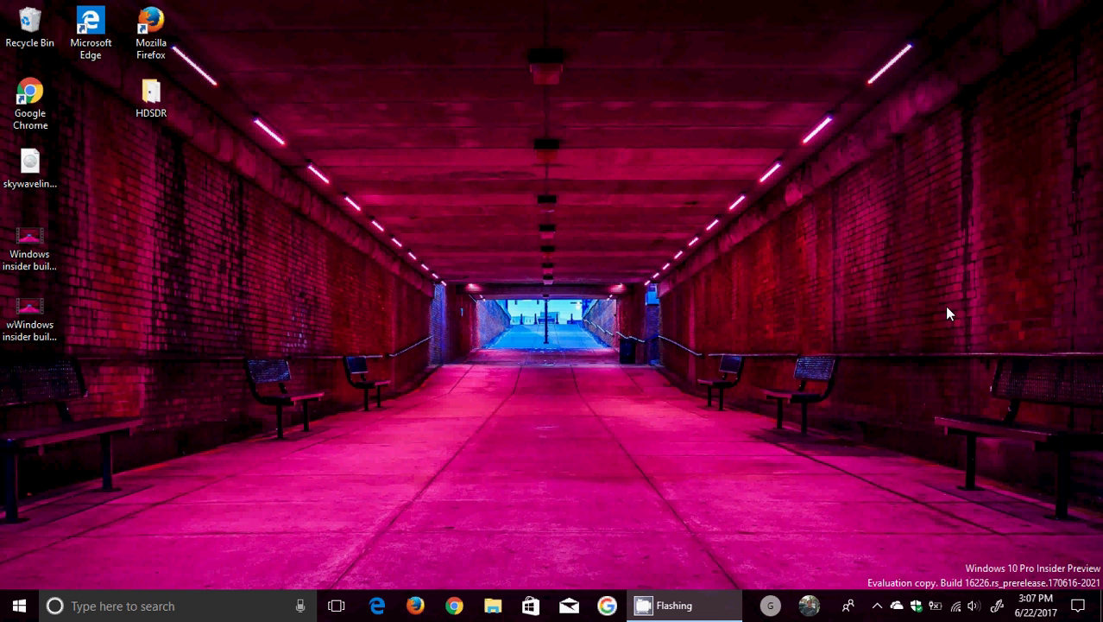
{"action": "right_click", "coordinate": [975, 609]}
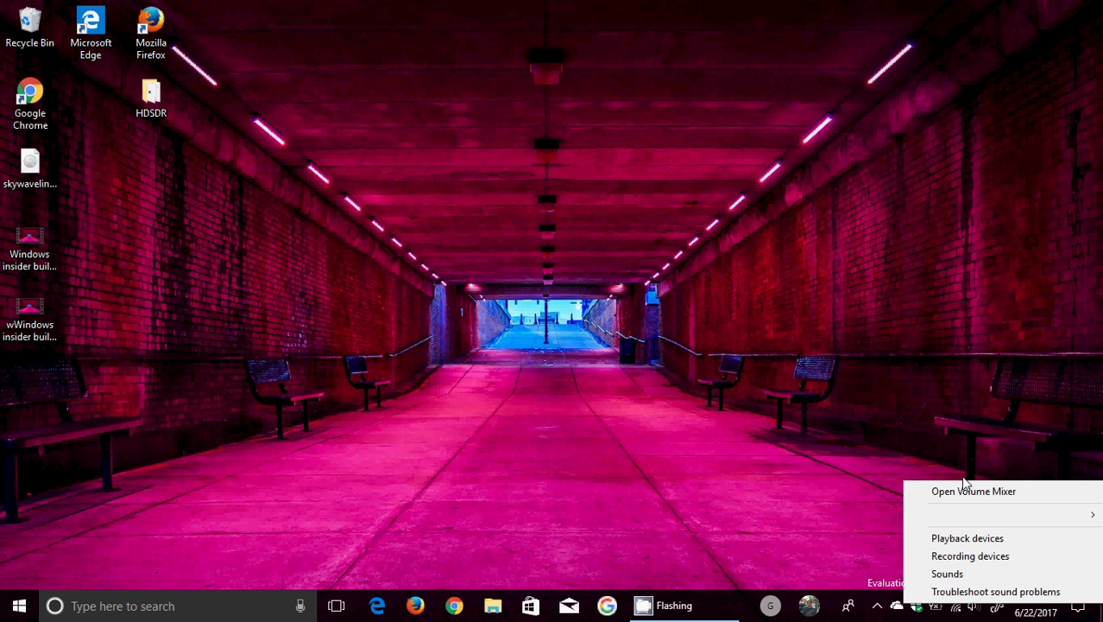
{"action": "left_click", "coordinate": [927, 432]}
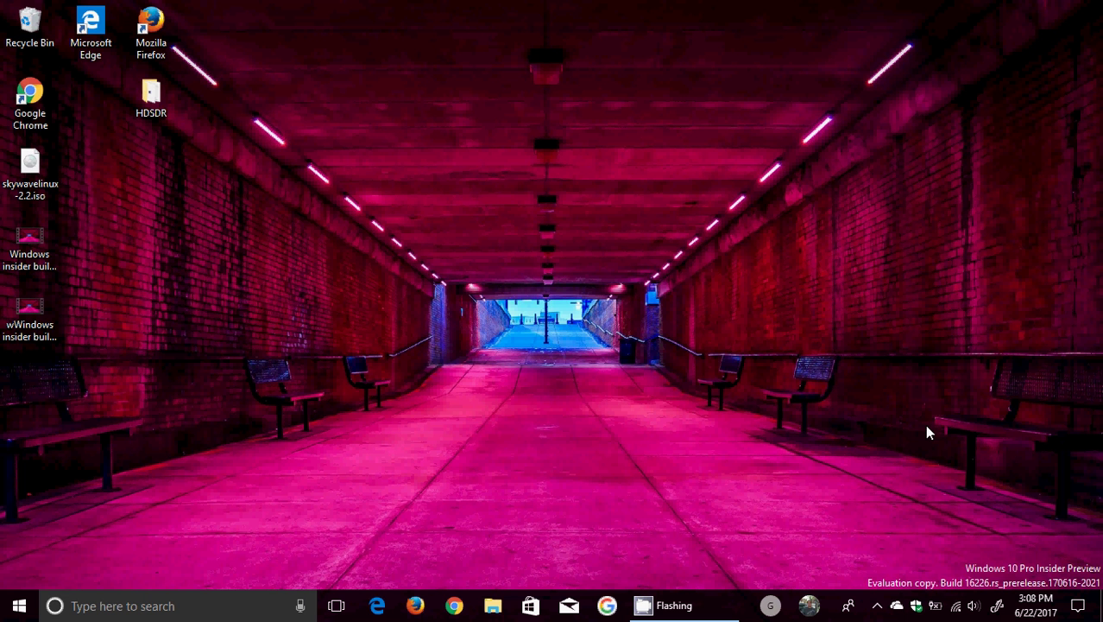
{"action": "left_click", "coordinate": [1080, 606]}
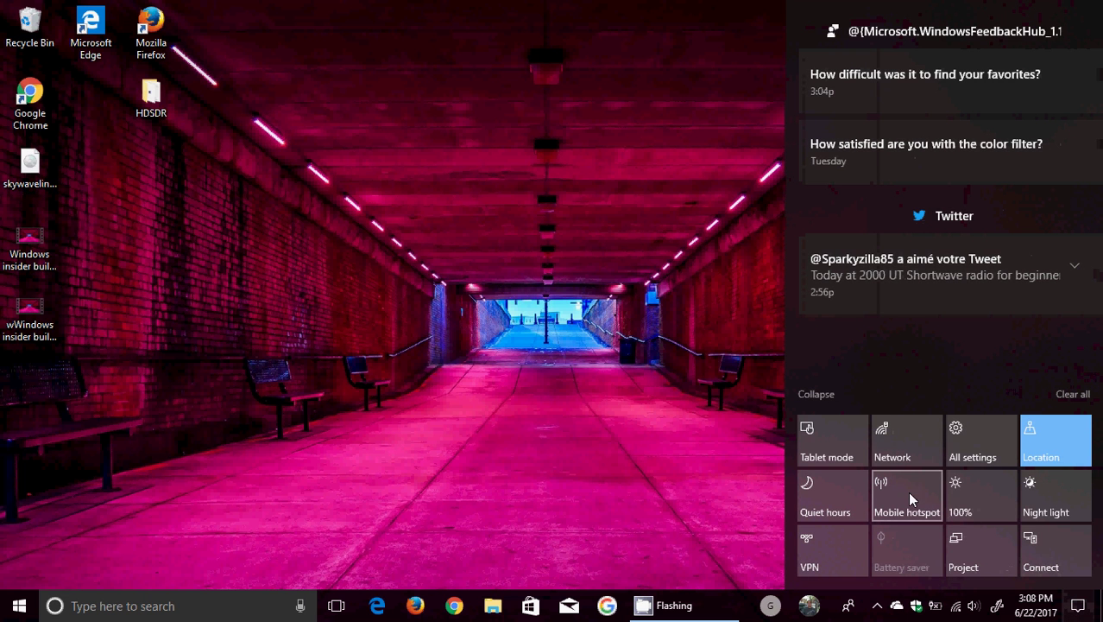
{"action": "left_click", "coordinate": [970, 437]}
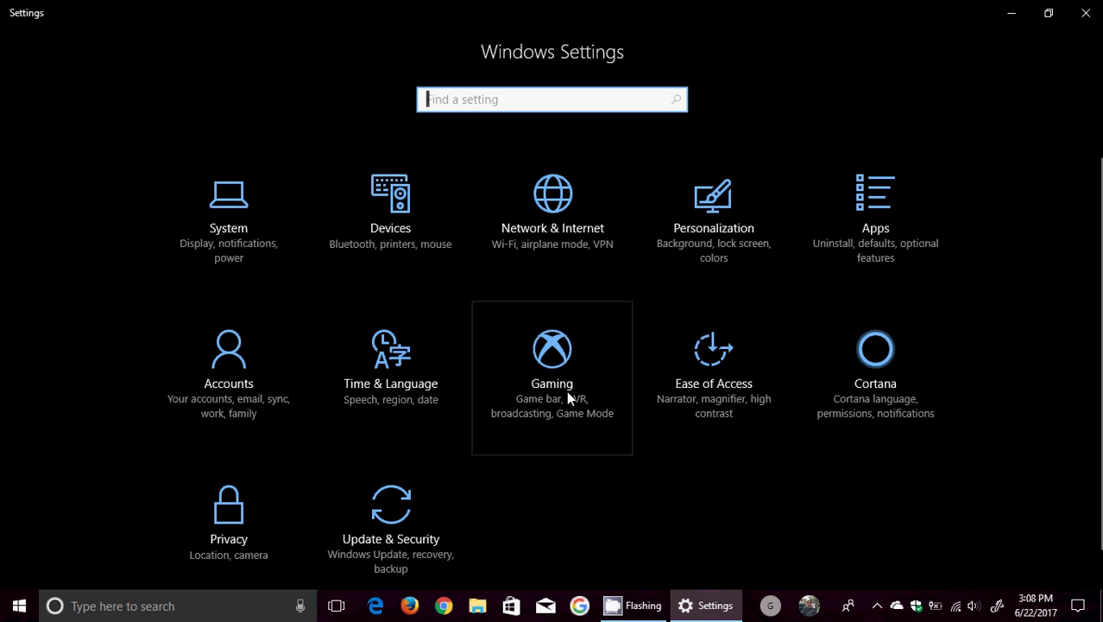
{"action": "left_click", "coordinate": [542, 373]}
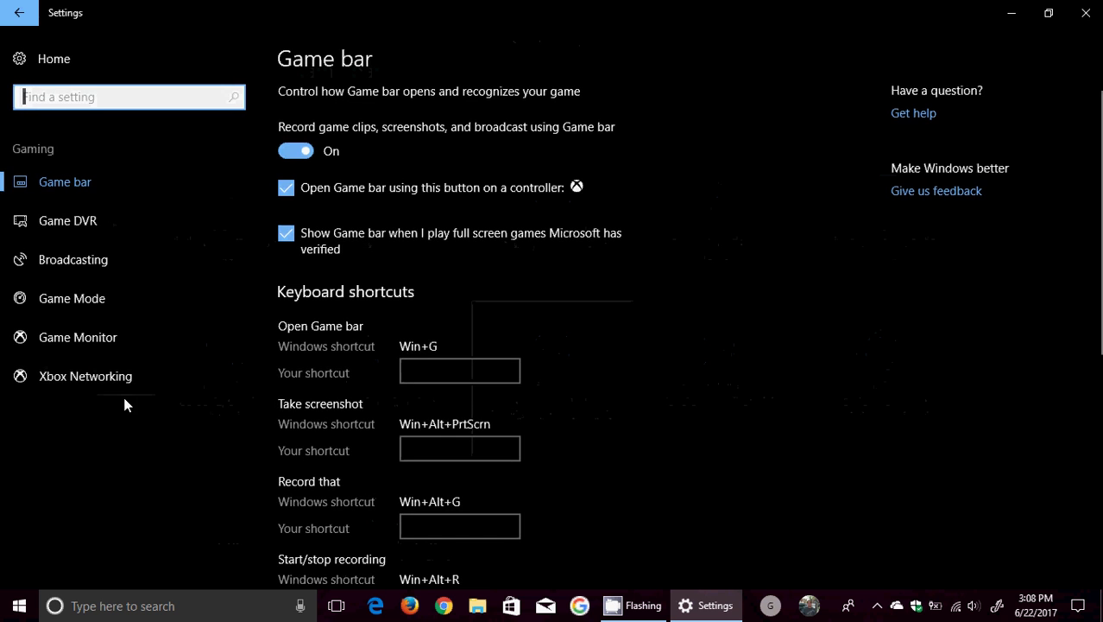
{"action": "left_click", "coordinate": [99, 377]}
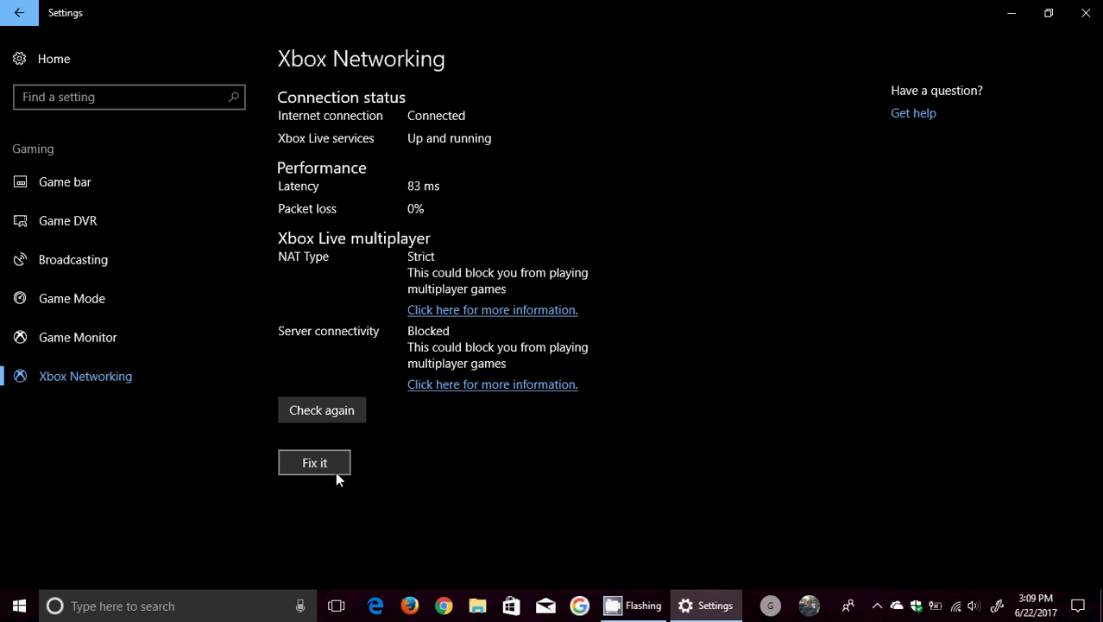
{"action": "left_click", "coordinate": [1086, 12]}
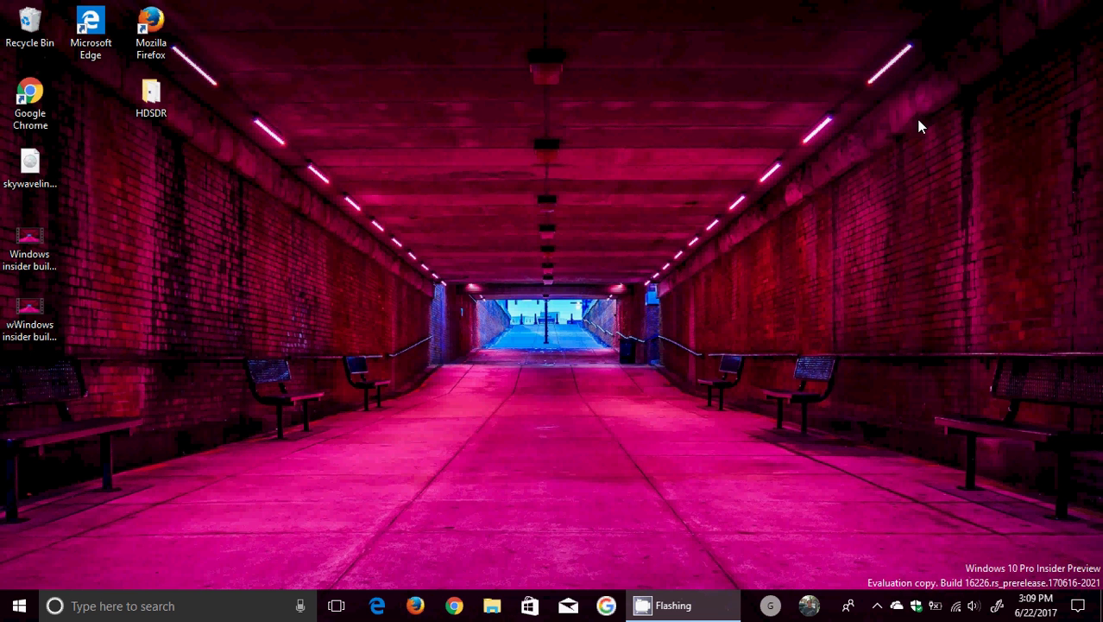
{"action": "right_click", "coordinate": [586, 604]}
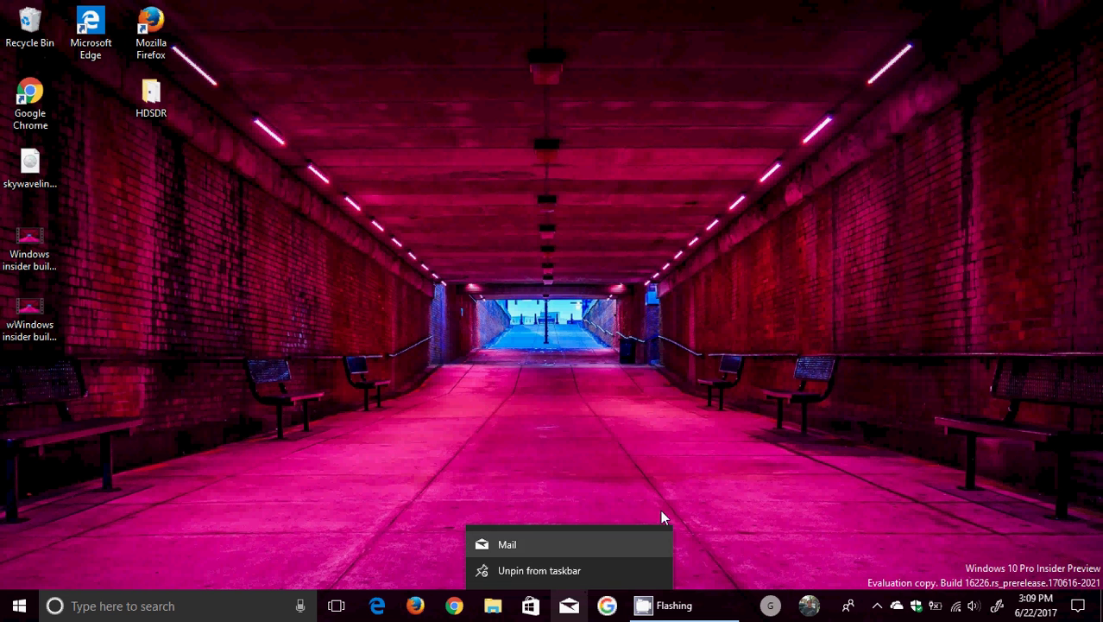
{"action": "right_click", "coordinate": [752, 610]}
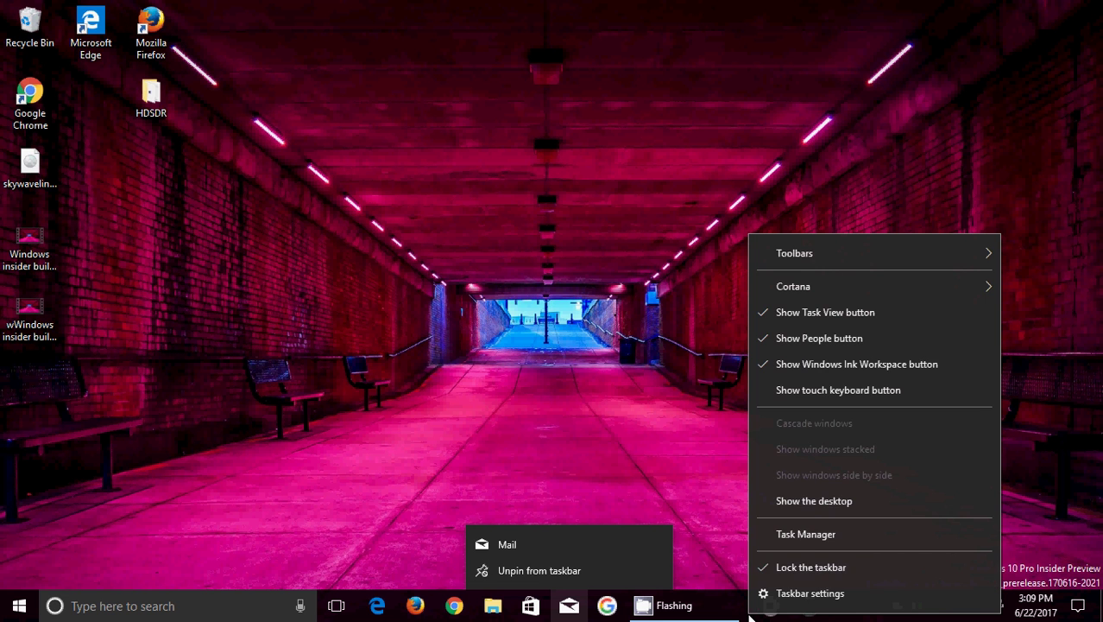
{"action": "left_click", "coordinate": [797, 531]}
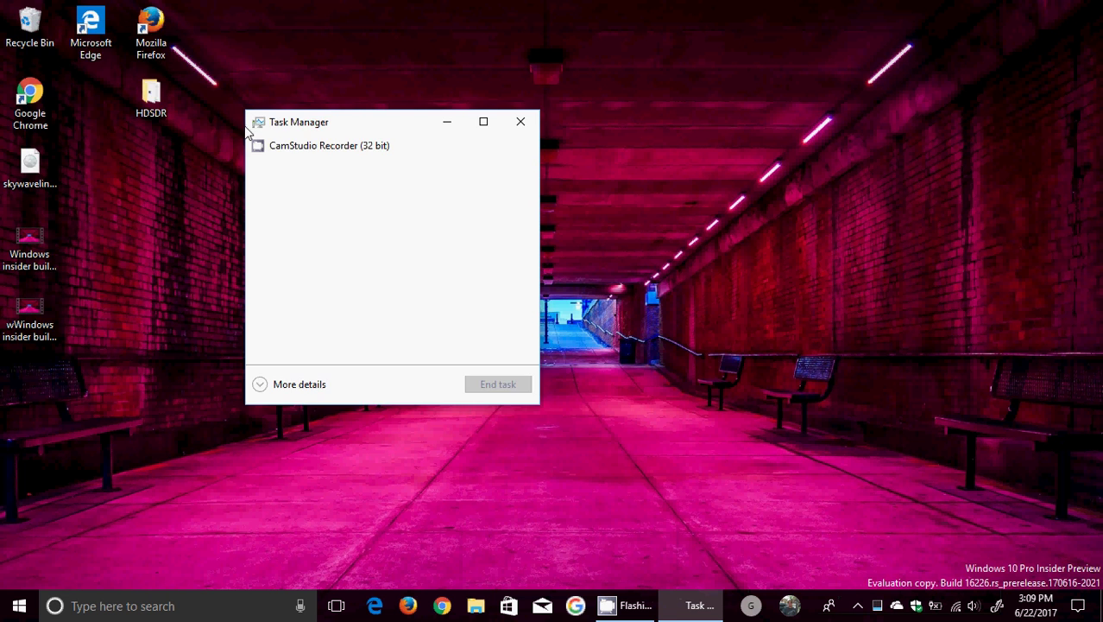
{"action": "left_click", "coordinate": [299, 387]}
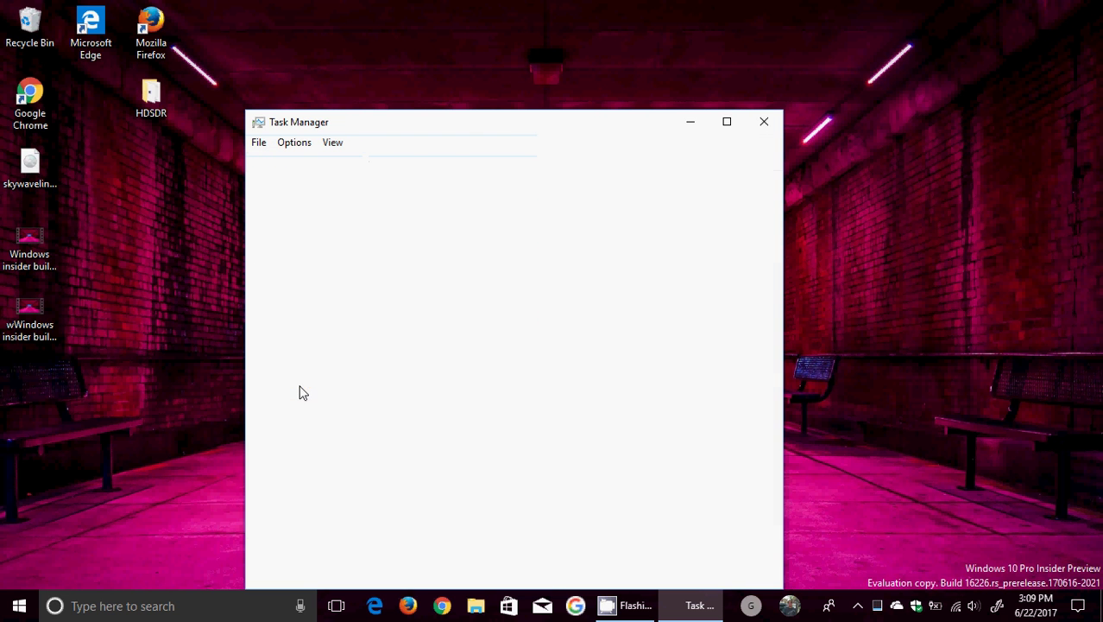
{"action": "left_click", "coordinate": [324, 164]}
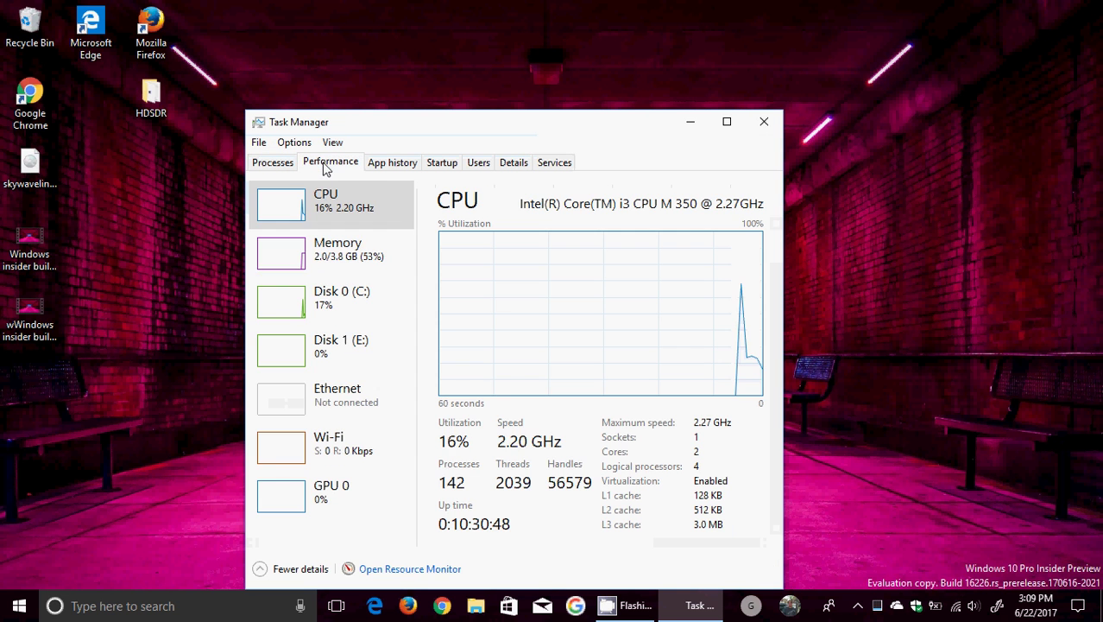
{"action": "left_click", "coordinate": [349, 492]}
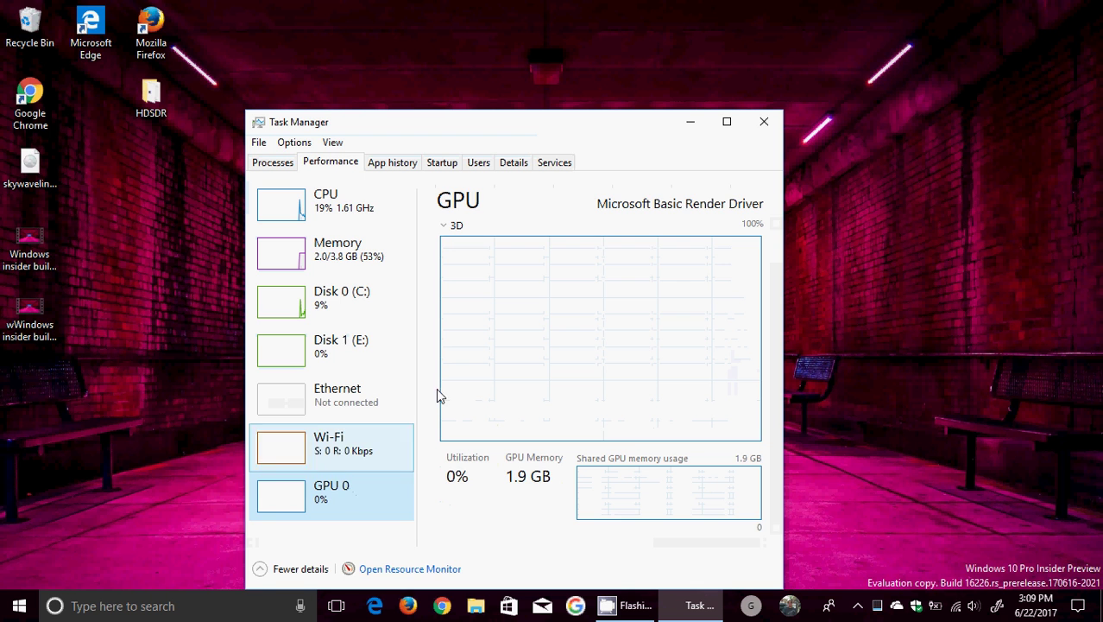
{"action": "left_click", "coordinate": [728, 123]}
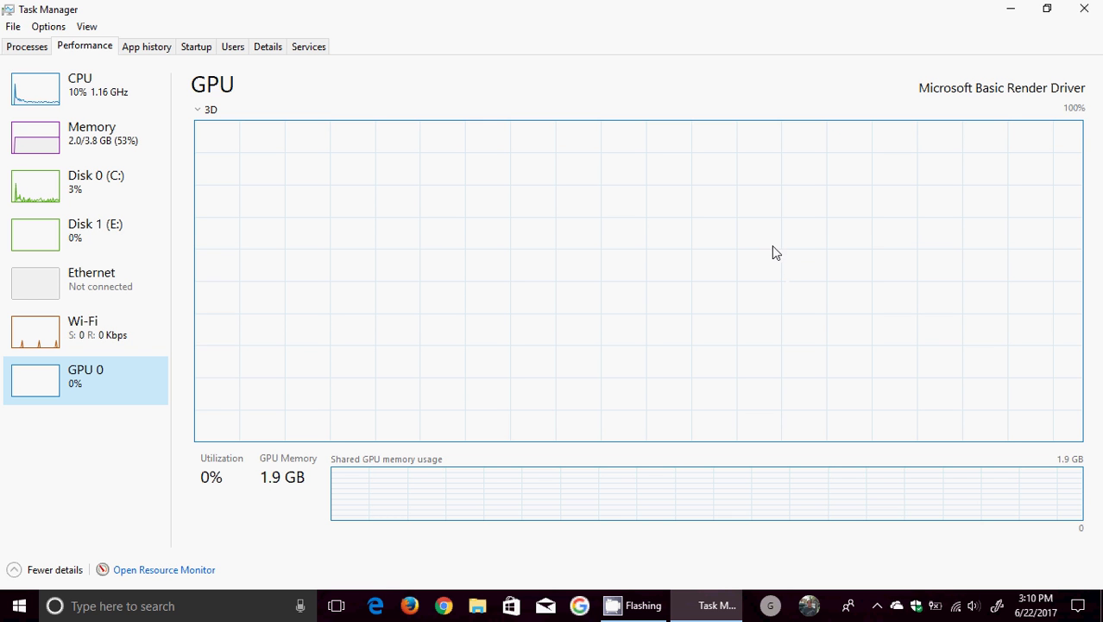
{"action": "left_click", "coordinate": [29, 48]}
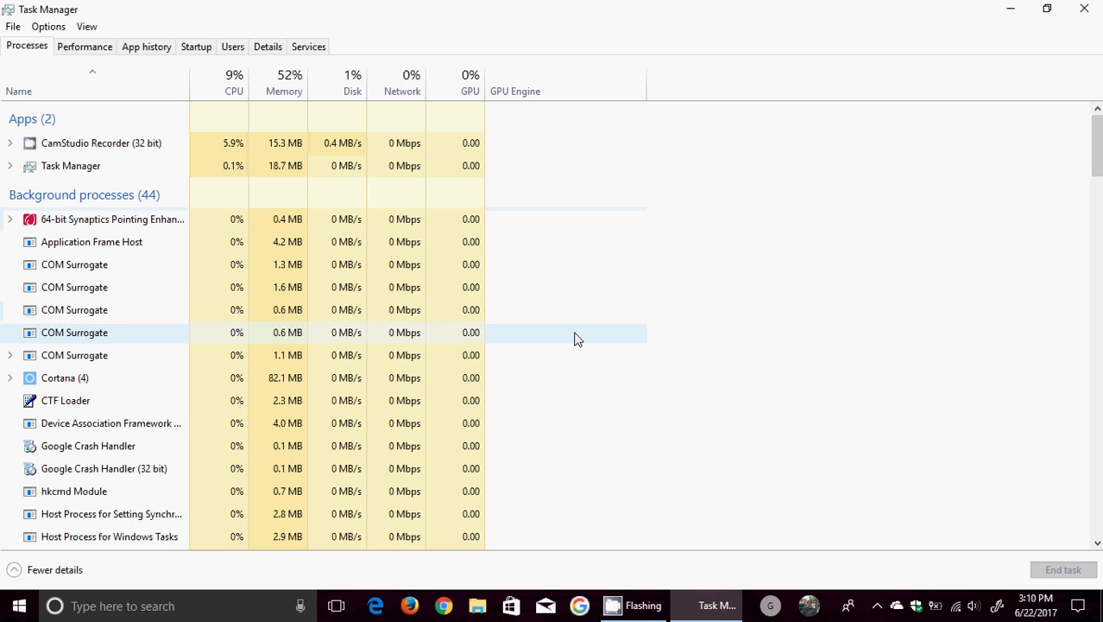
{"action": "left_click", "coordinate": [1083, 8]}
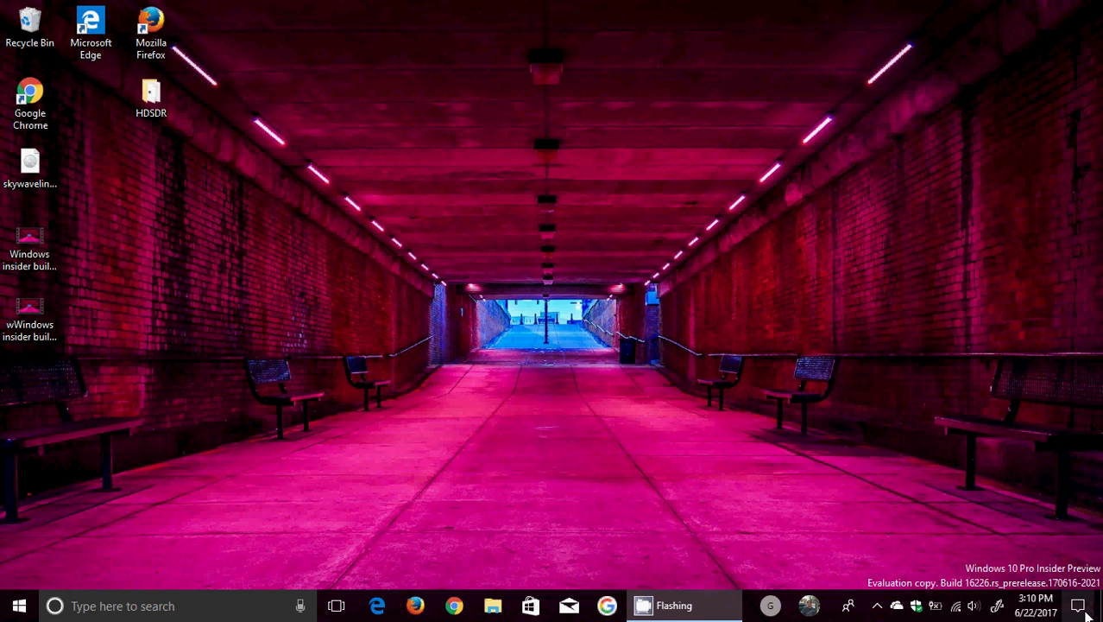
- Open Storage settings via a 'stor' search, review 'Change how we free up space', then return
{"action": "left_click", "coordinate": [1085, 609]}
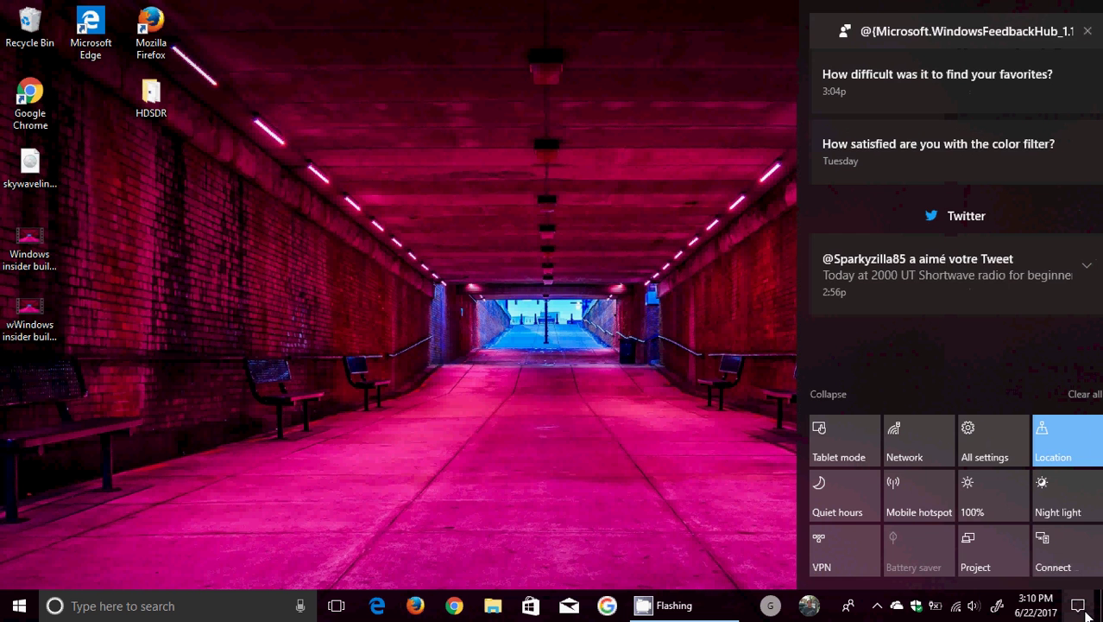
{"action": "left_click", "coordinate": [979, 427]}
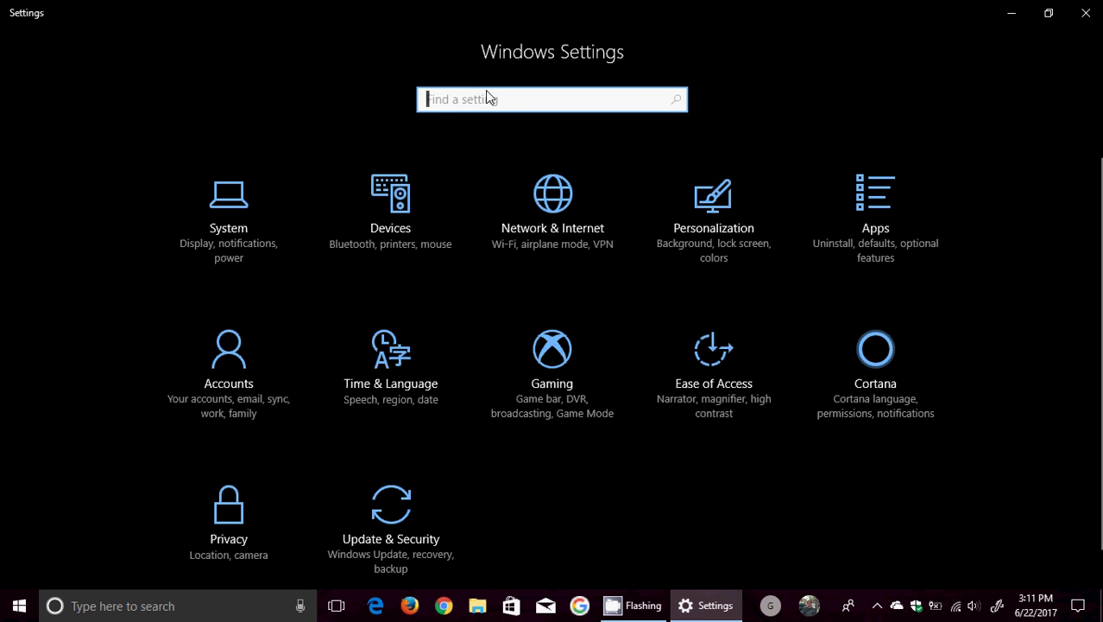
{"action": "type", "text": "stor"}
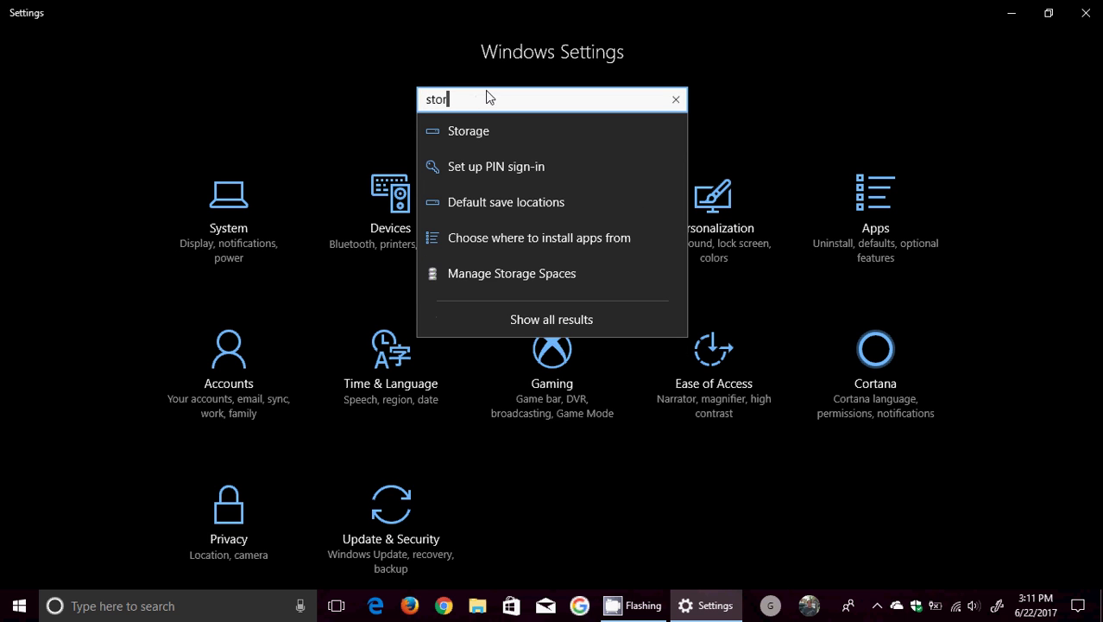
{"action": "left_click", "coordinate": [514, 134]}
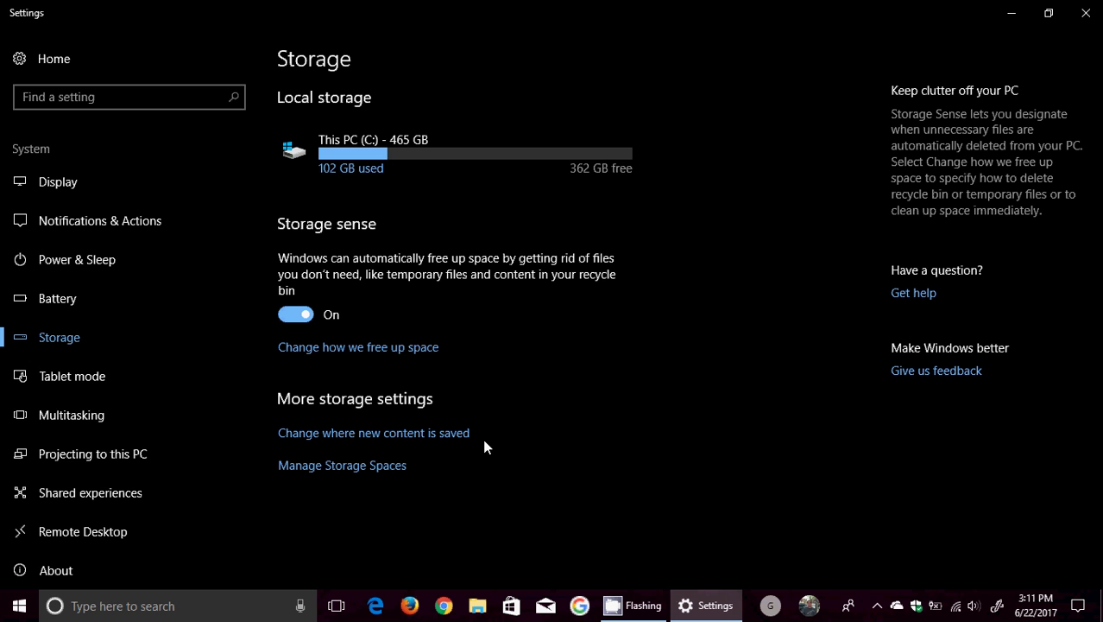
{"action": "left_click", "coordinate": [406, 347]}
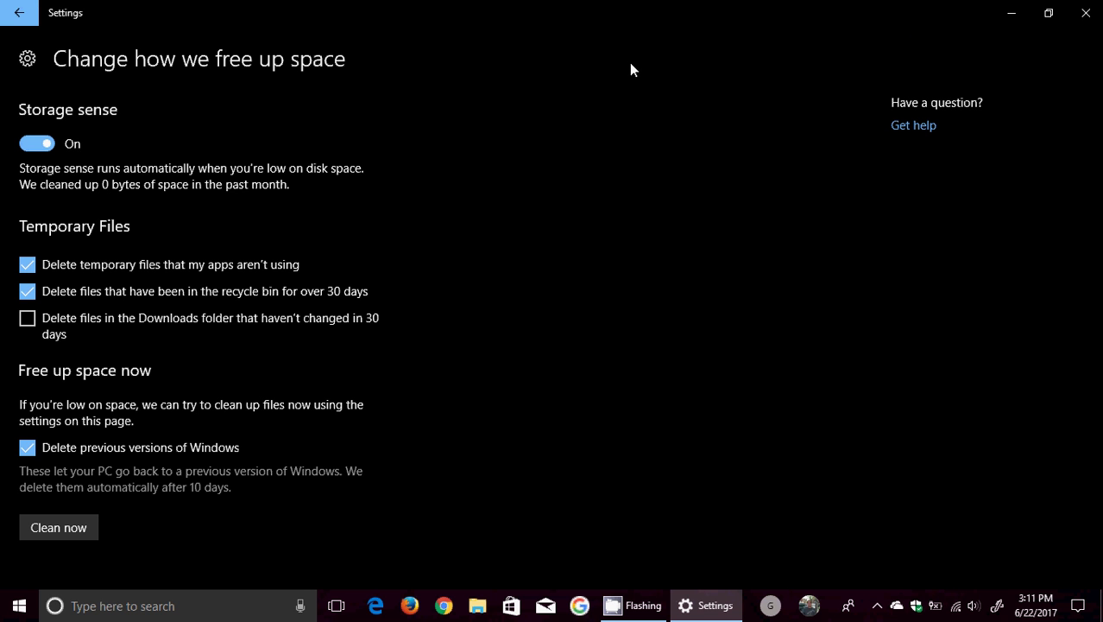
{"action": "left_click", "coordinate": [12, 12]}
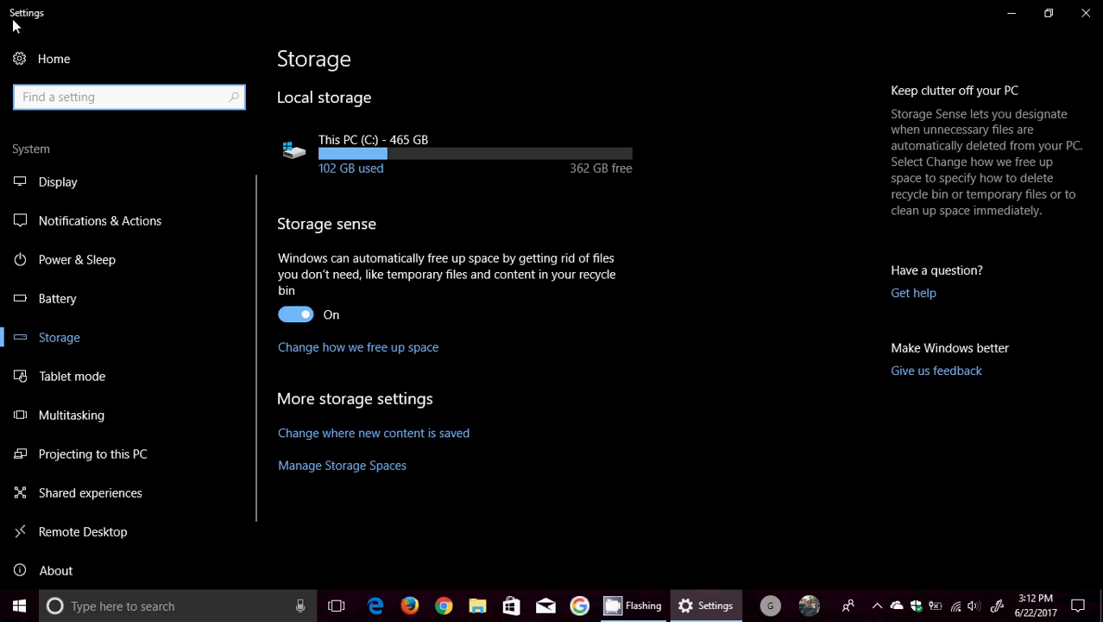
- Open System > Remote Desktop, cancel the Enable prompt, and return to Settings home
{"action": "left_click", "coordinate": [36, 55]}
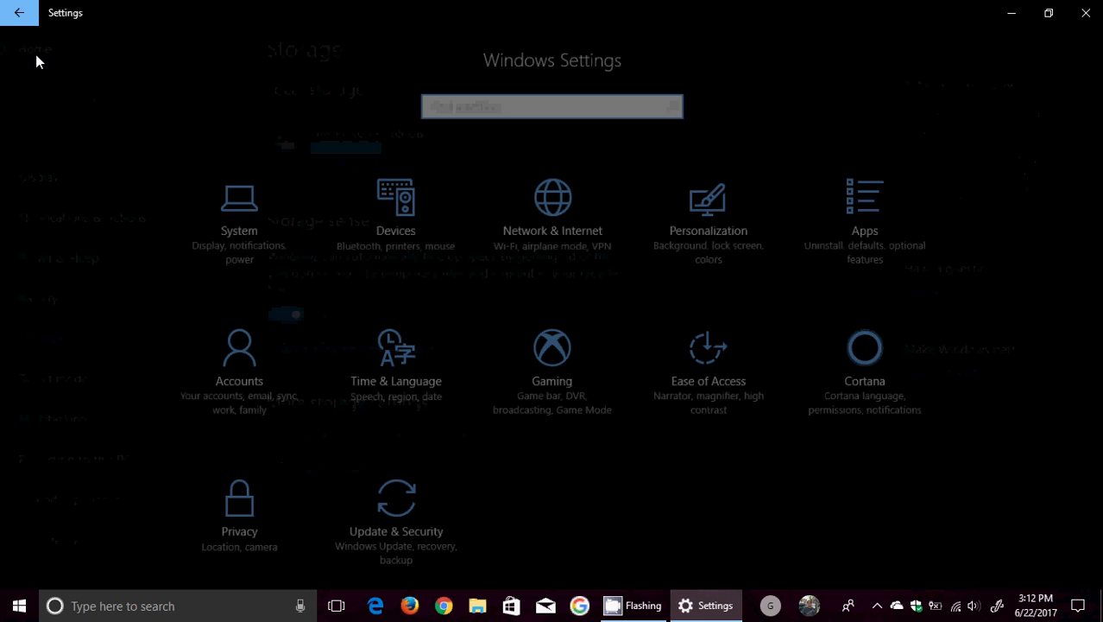
{"action": "left_click", "coordinate": [225, 219]}
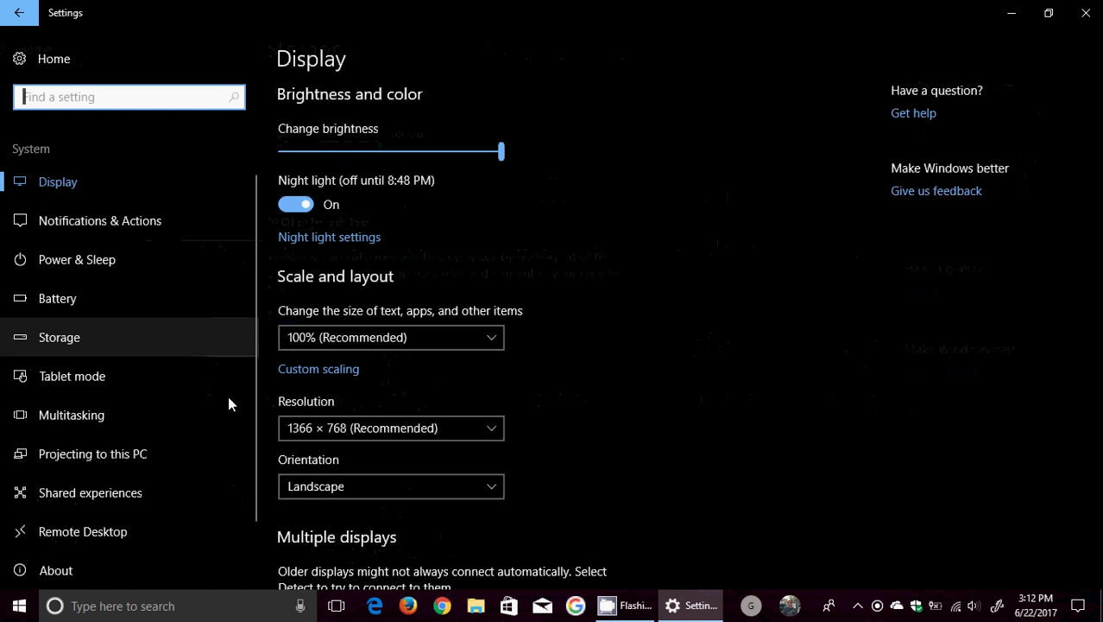
{"action": "left_click", "coordinate": [162, 536]}
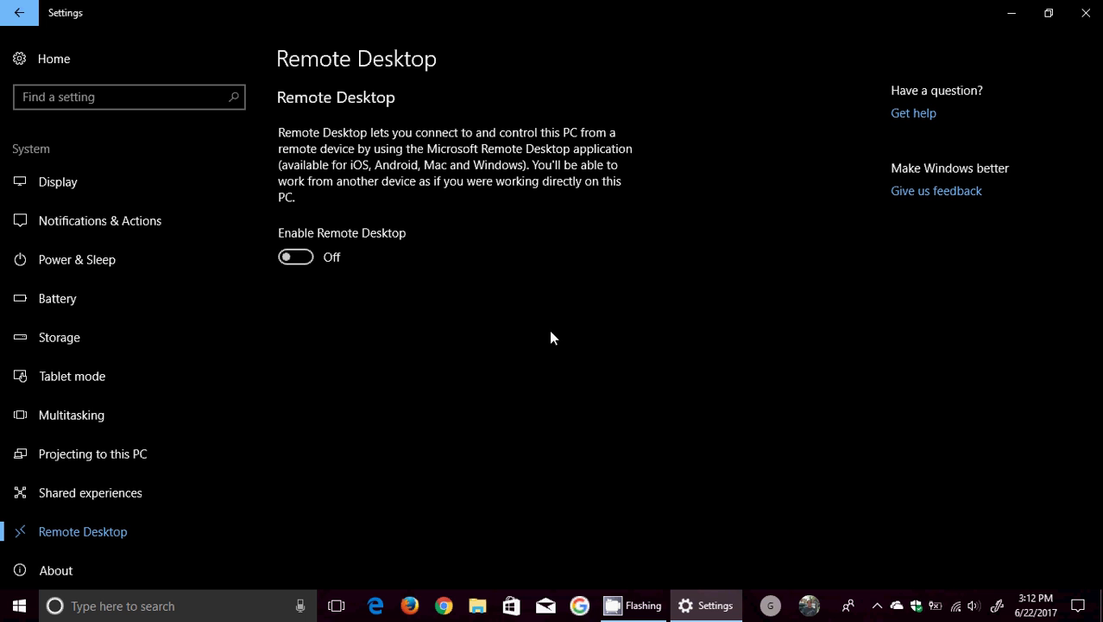
{"action": "left_click", "coordinate": [301, 258]}
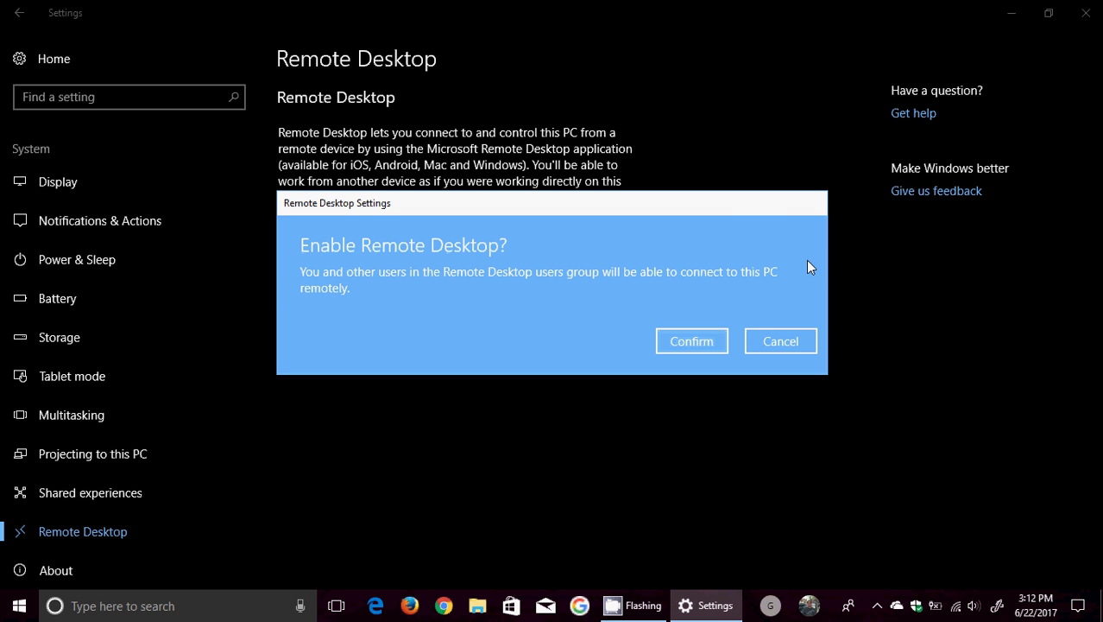
{"action": "left_click", "coordinate": [797, 336]}
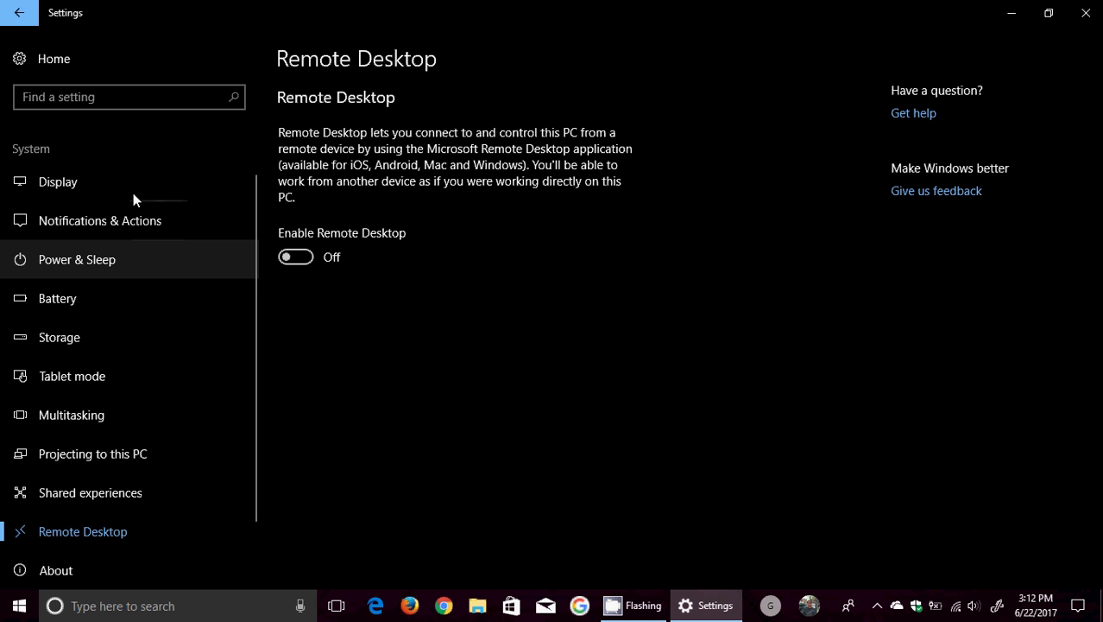
{"action": "left_click", "coordinate": [19, 13]}
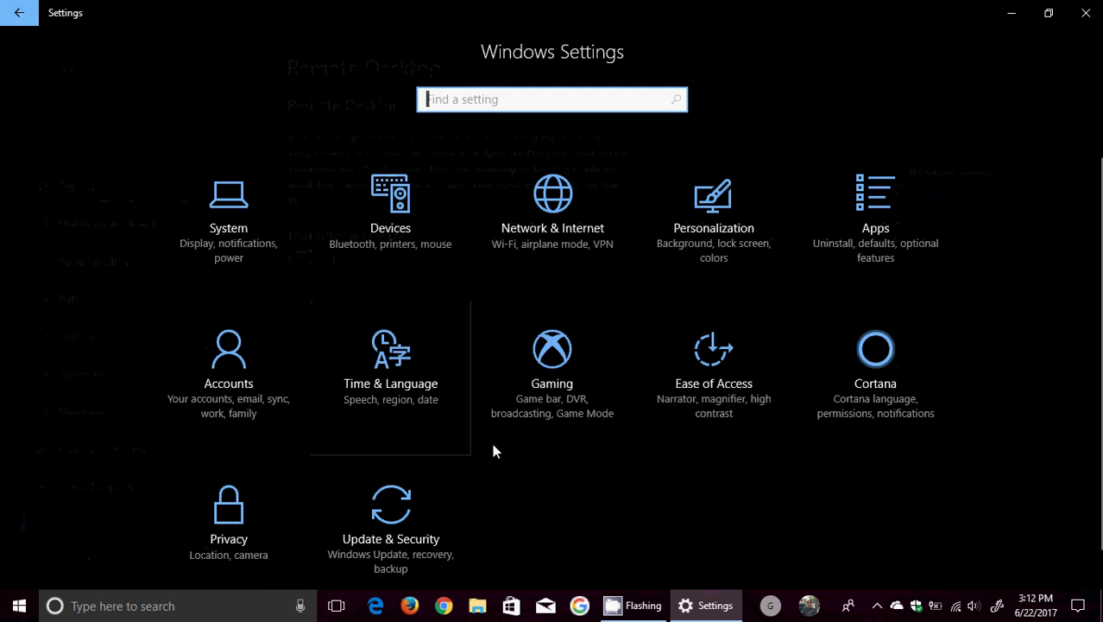
- View Windows Update under Update & Security showing up to date, then close Settings
{"action": "left_click", "coordinate": [398, 539]}
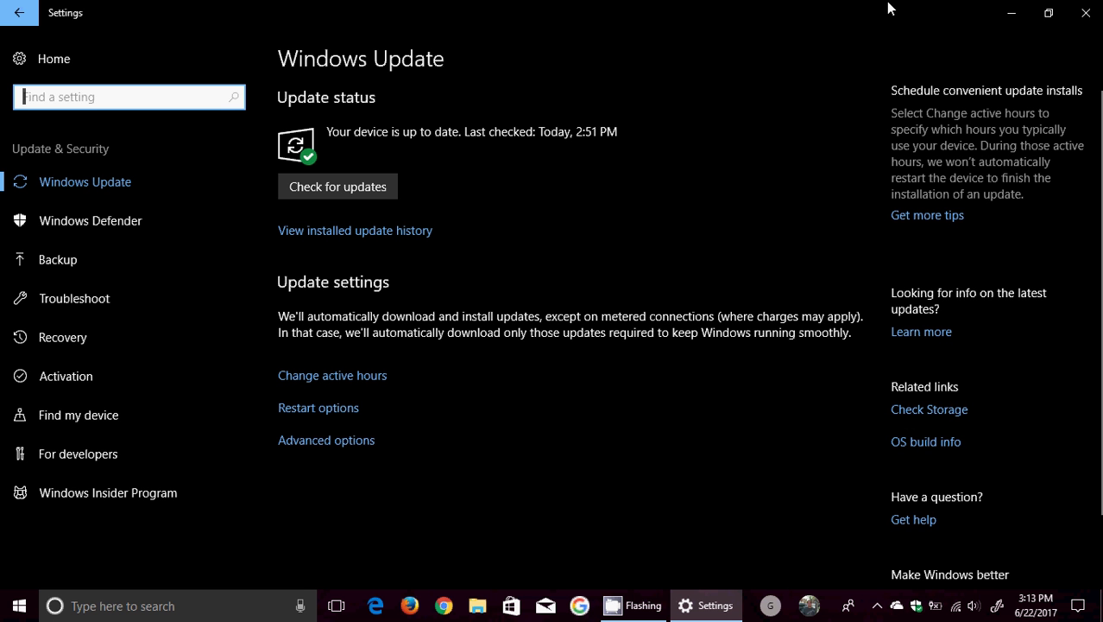
{"action": "left_click", "coordinate": [1085, 12]}
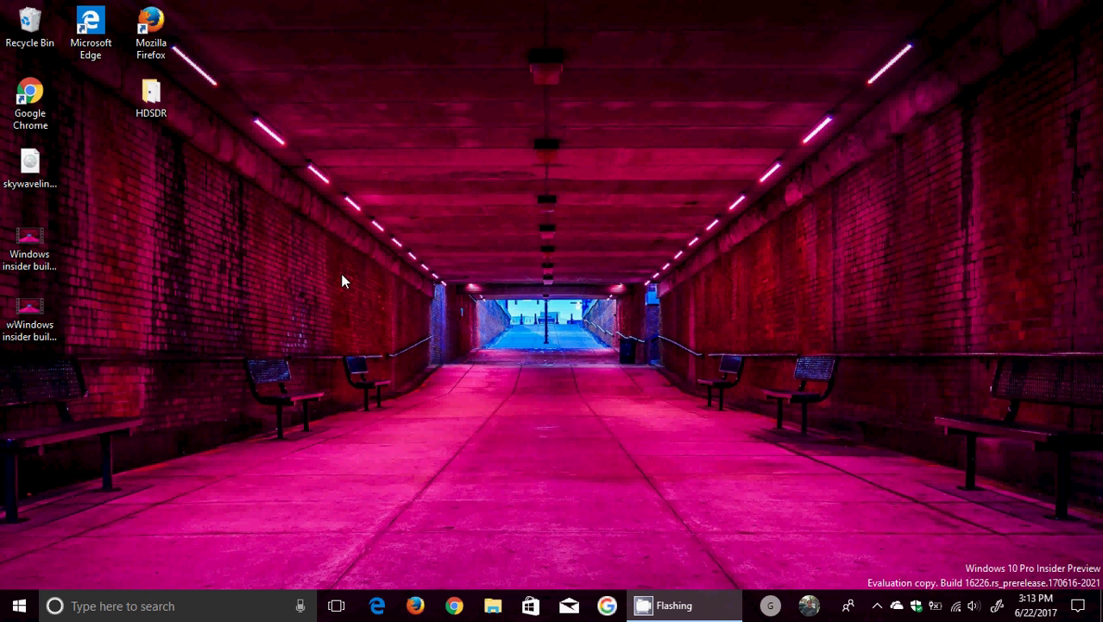
- Check the HDSDR folder's 'Give access to' sharing options, then briefly view the People pane
{"action": "left_click", "coordinate": [148, 100]}
{"action": "right_click", "coordinate": [149, 100]}
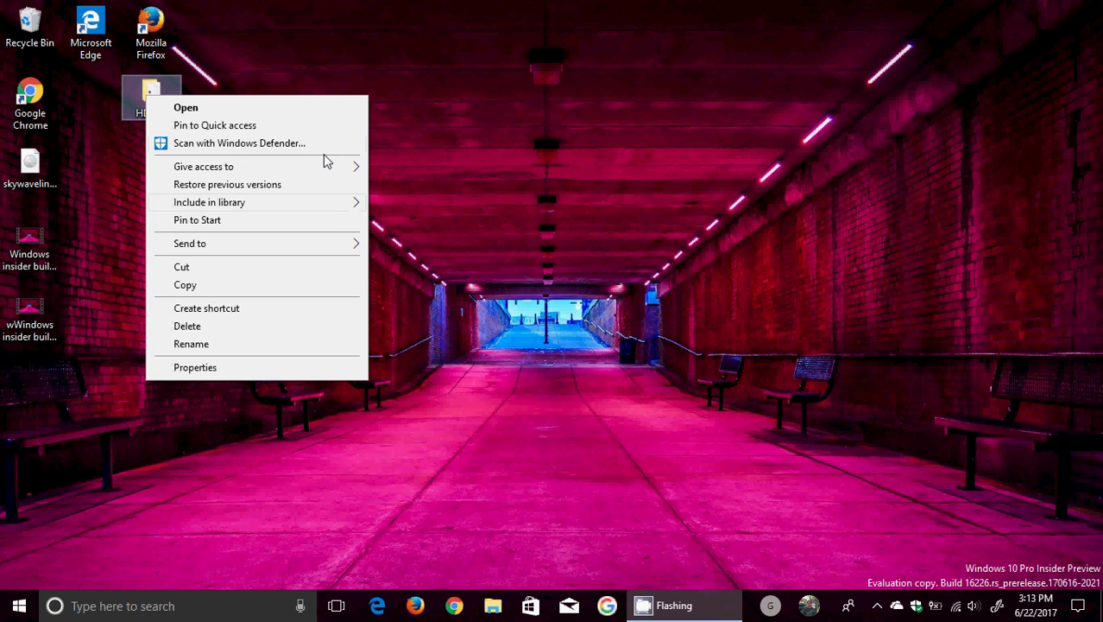
{"action": "mouse_move", "coordinate": [329, 172]}
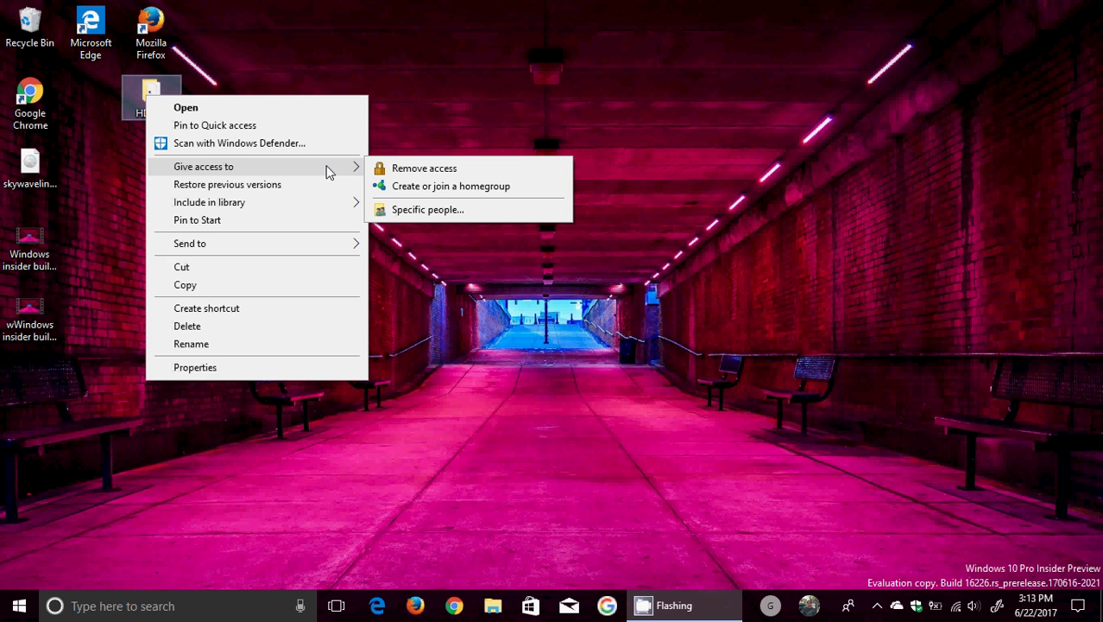
{"action": "left_click", "coordinate": [761, 248]}
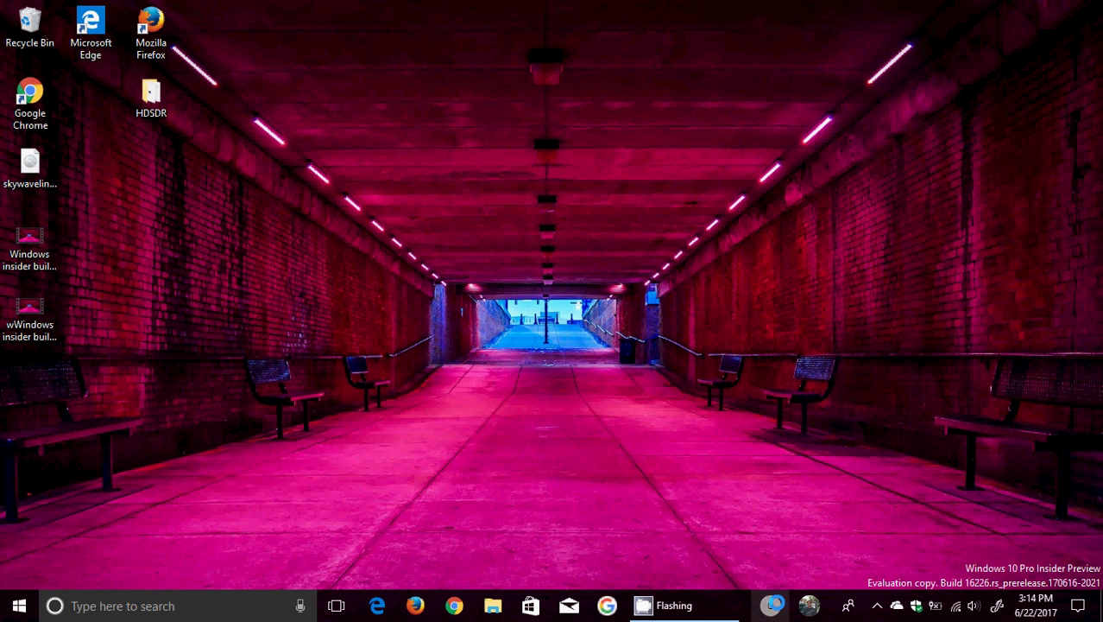
{"action": "left_click", "coordinate": [773, 605]}
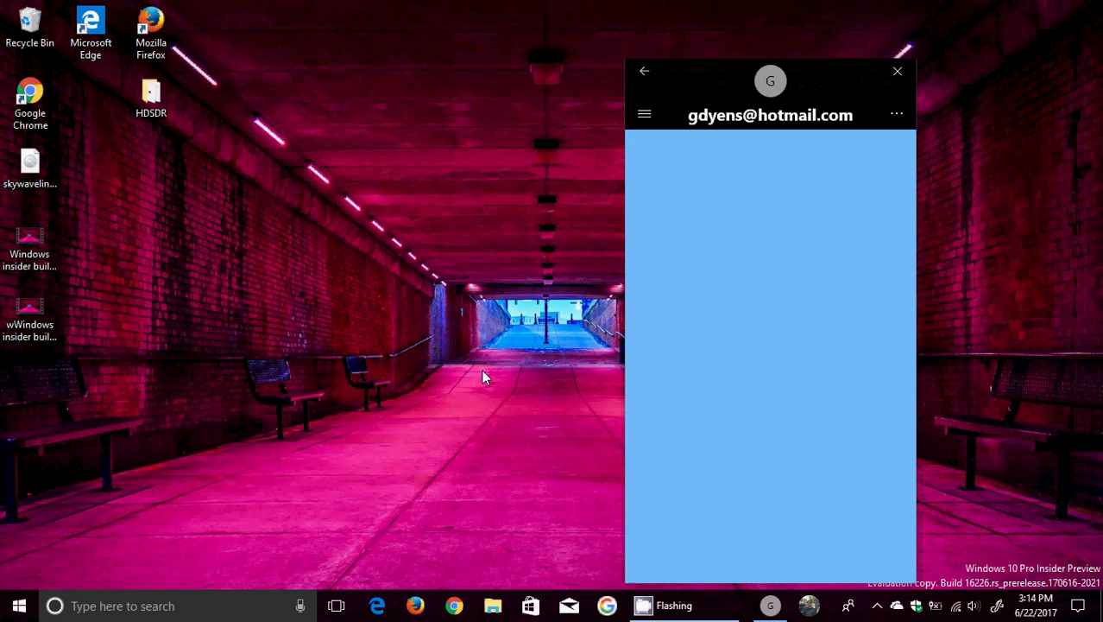
{"action": "left_click", "coordinate": [897, 76]}
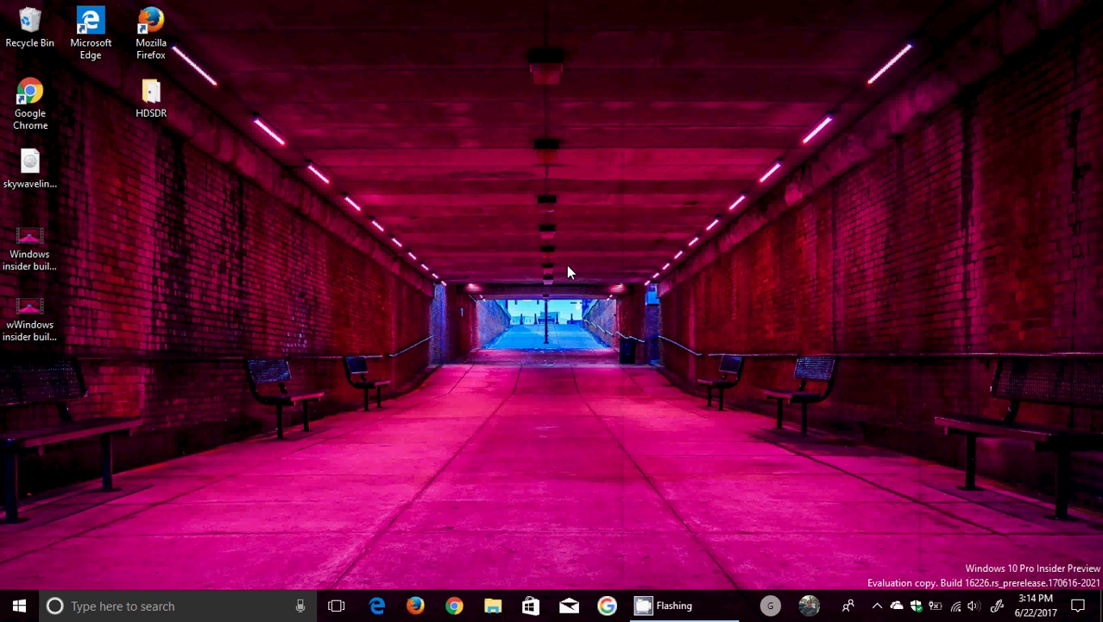
- Launch Calculator by searching 'calcu' and switch it to the Currency converter
{"action": "left_click", "coordinate": [209, 609]}
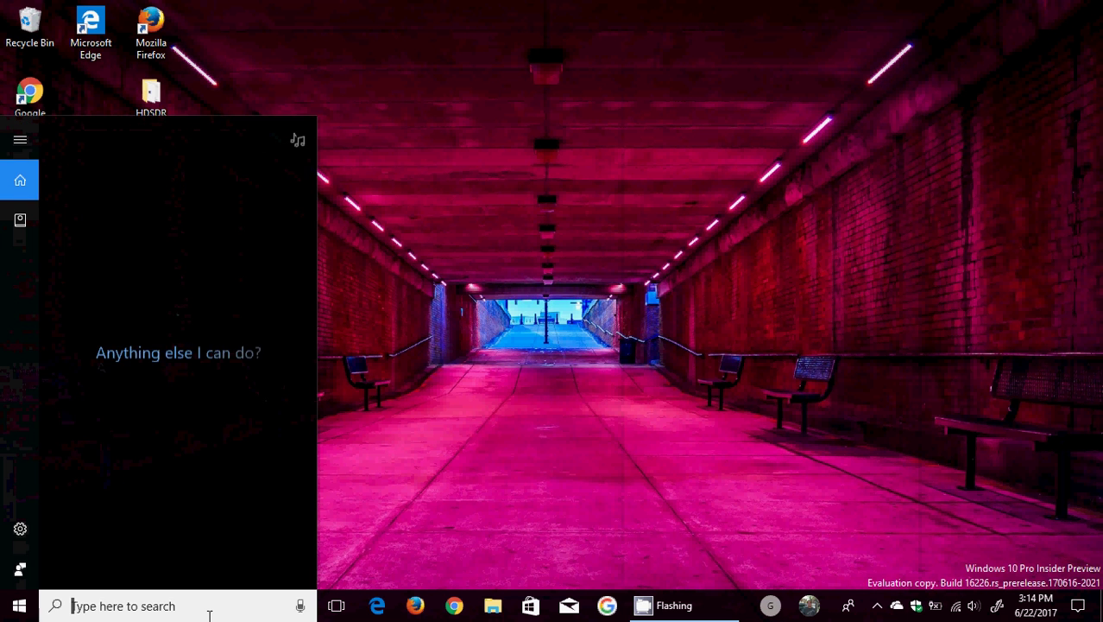
{"action": "type", "text": "calcu"}
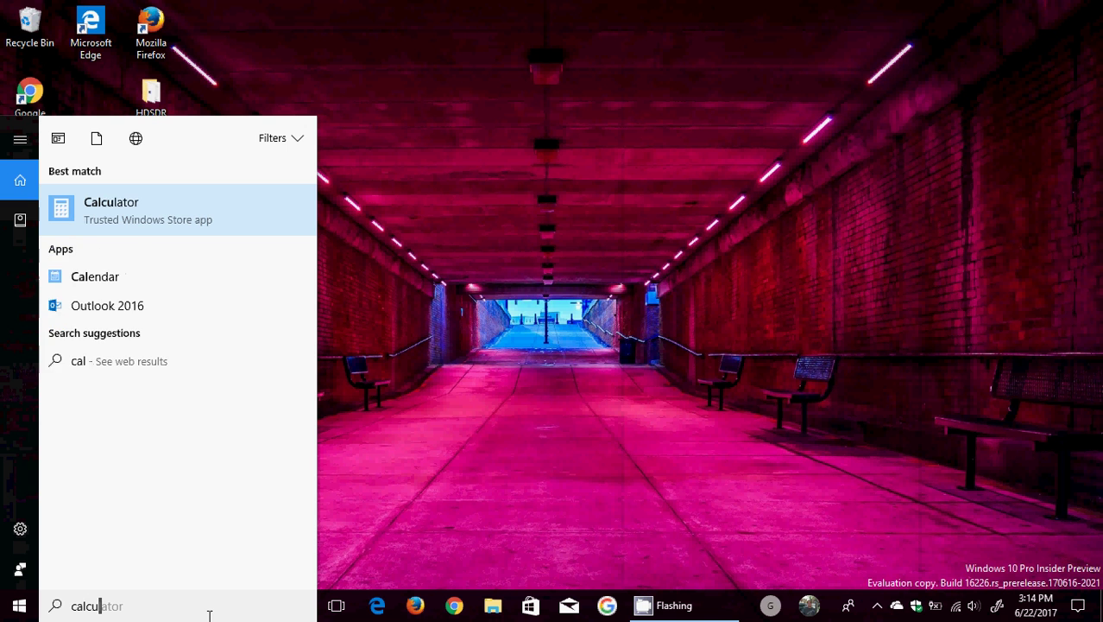
{"action": "left_click", "coordinate": [189, 219]}
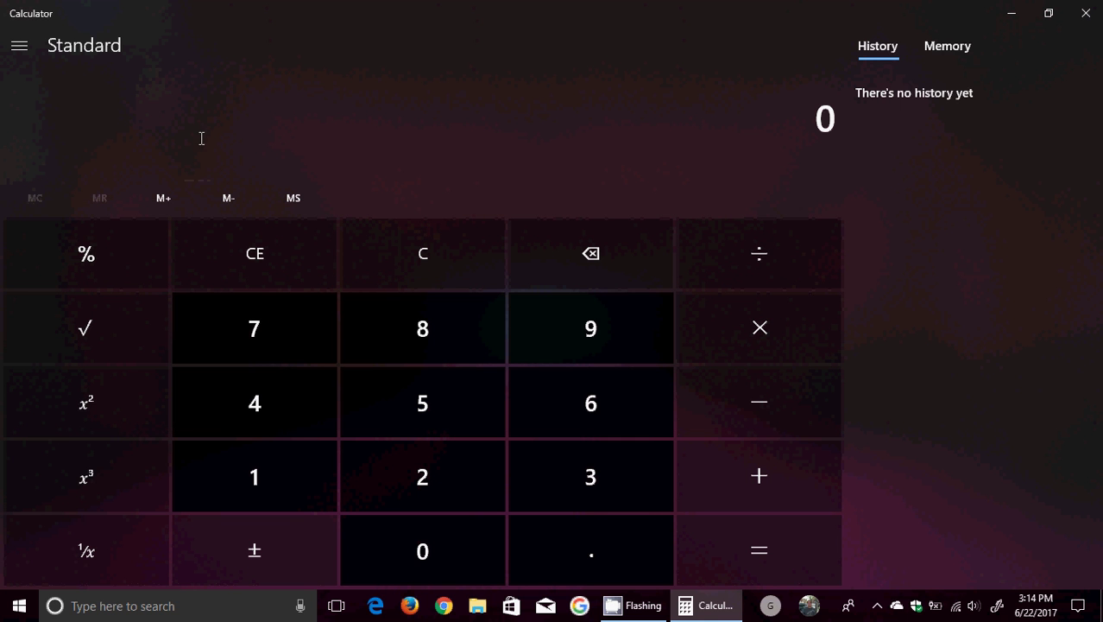
{"action": "left_click", "coordinate": [18, 46]}
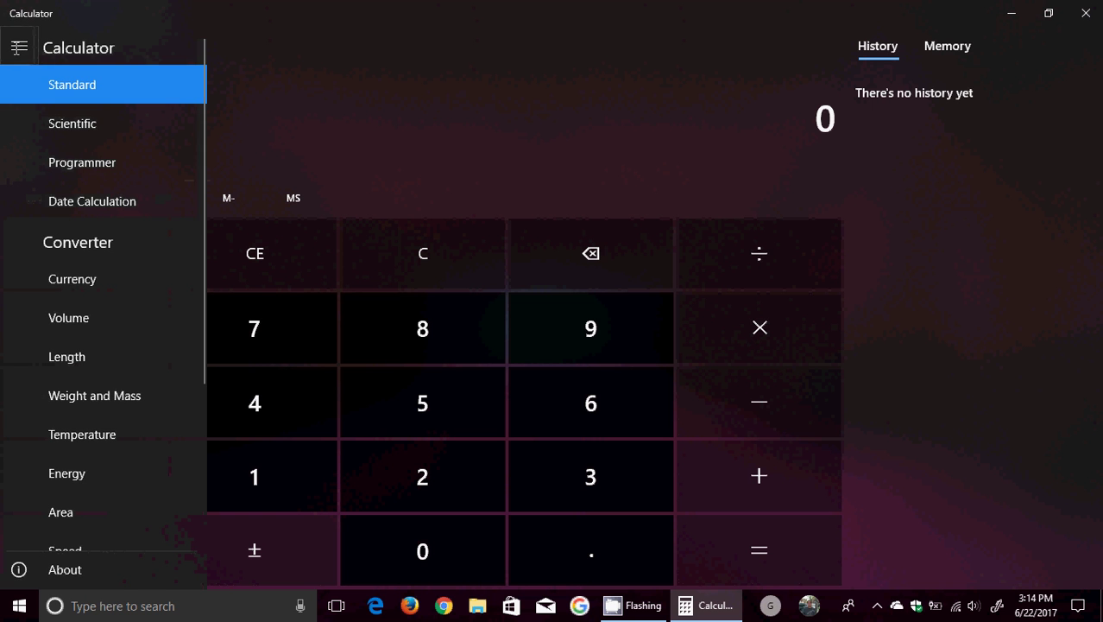
{"action": "left_click", "coordinate": [92, 277]}
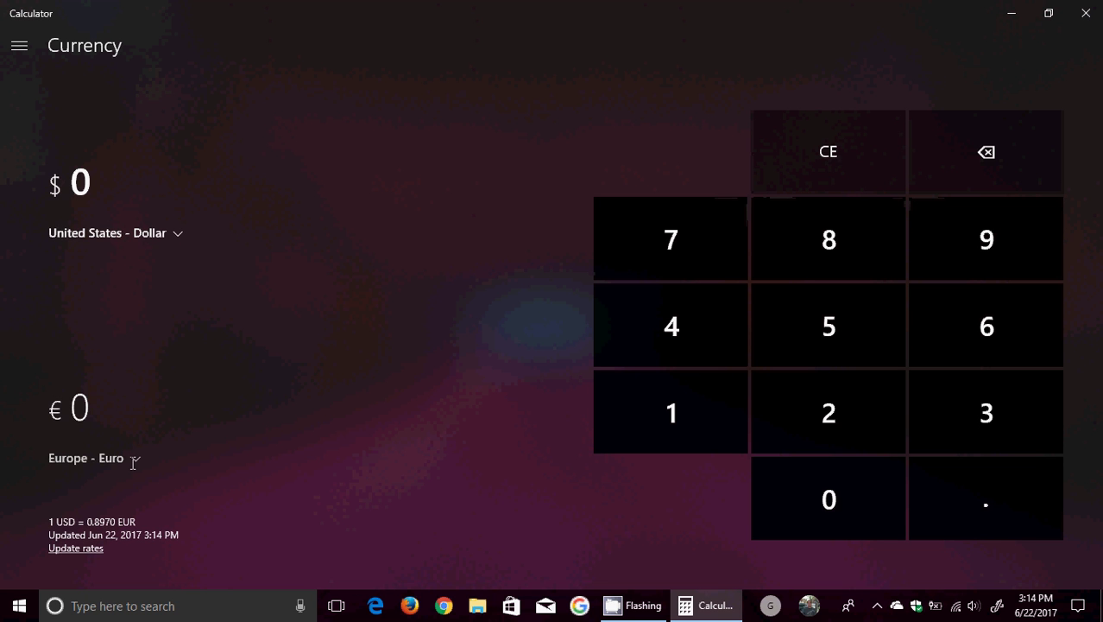
- Convert 55 US dollars to Canada - Dollar (72.83) and update the exchange rates
{"action": "left_click", "coordinate": [129, 457]}
{"action": "scroll", "coordinate": [138, 451], "scroll_direction": "up", "scroll_amount": 5}
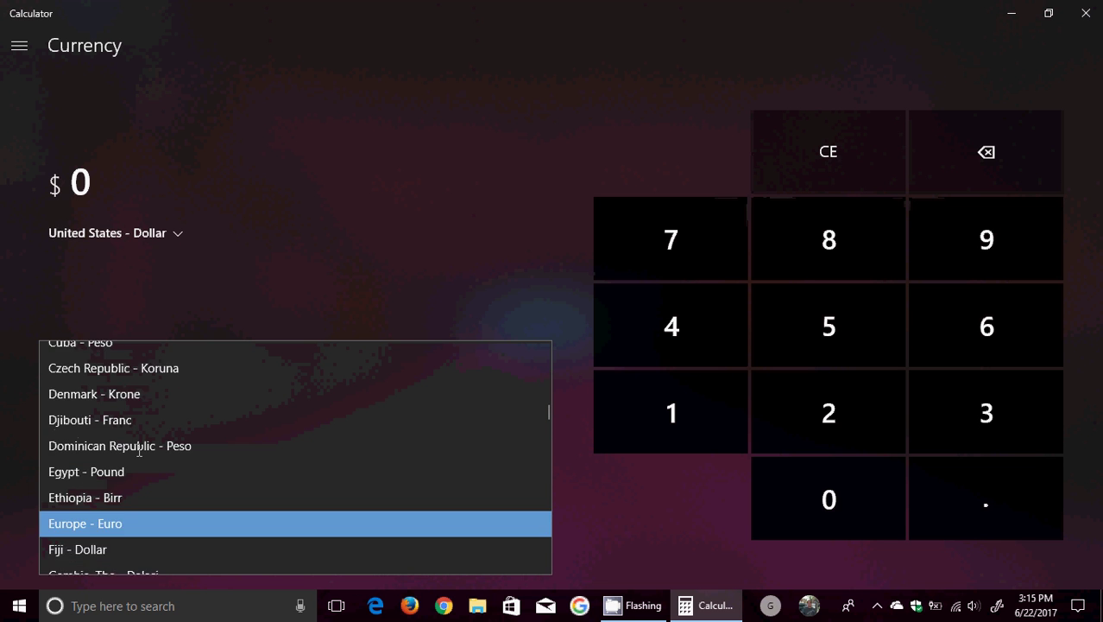
{"action": "scroll", "coordinate": [138, 449], "scroll_direction": "up", "scroll_amount": 3}
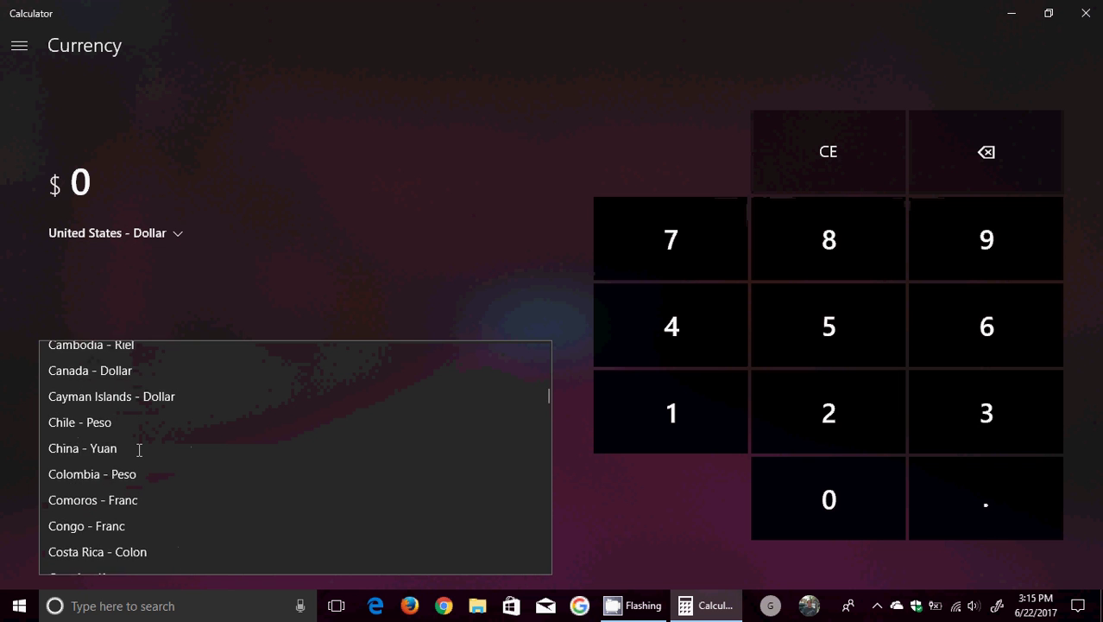
{"action": "left_click", "coordinate": [144, 420]}
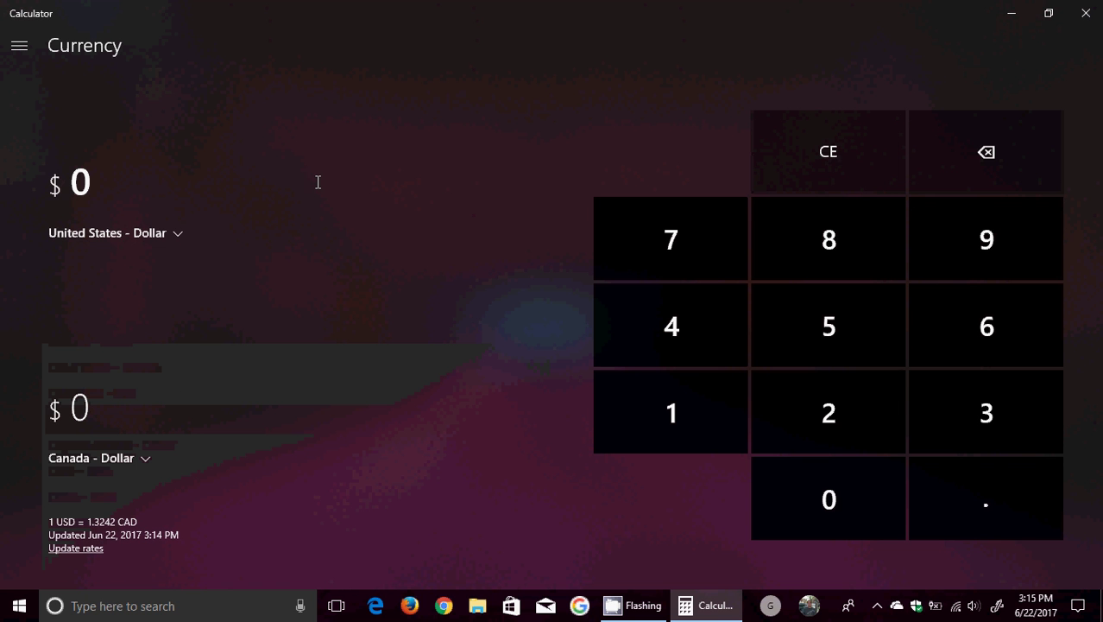
{"action": "left_click", "coordinate": [781, 293]}
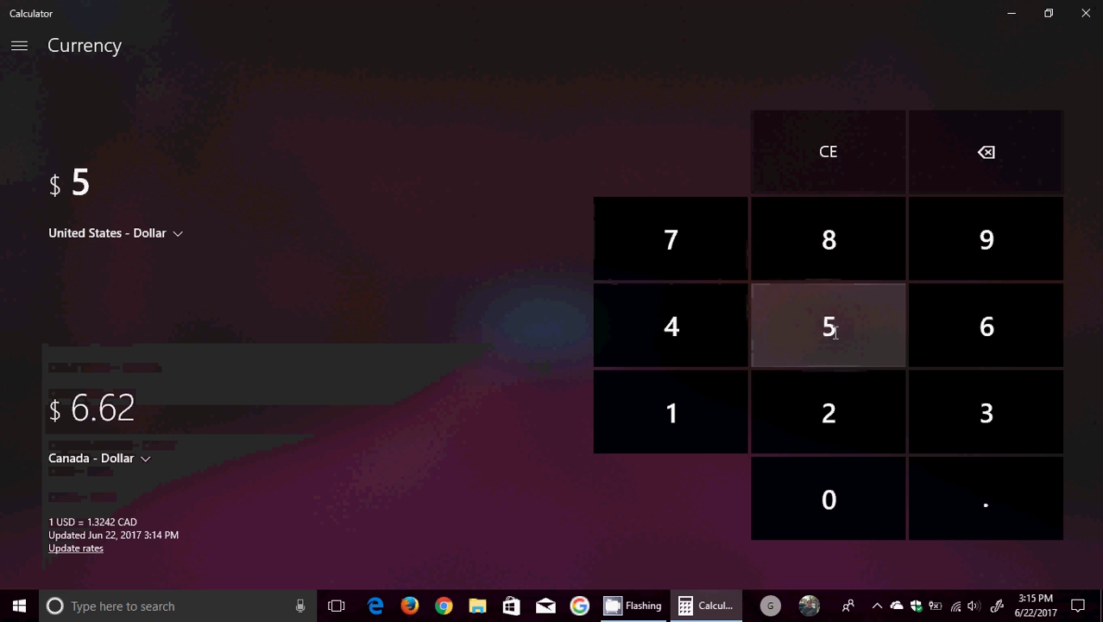
{"action": "left_click", "coordinate": [781, 294]}
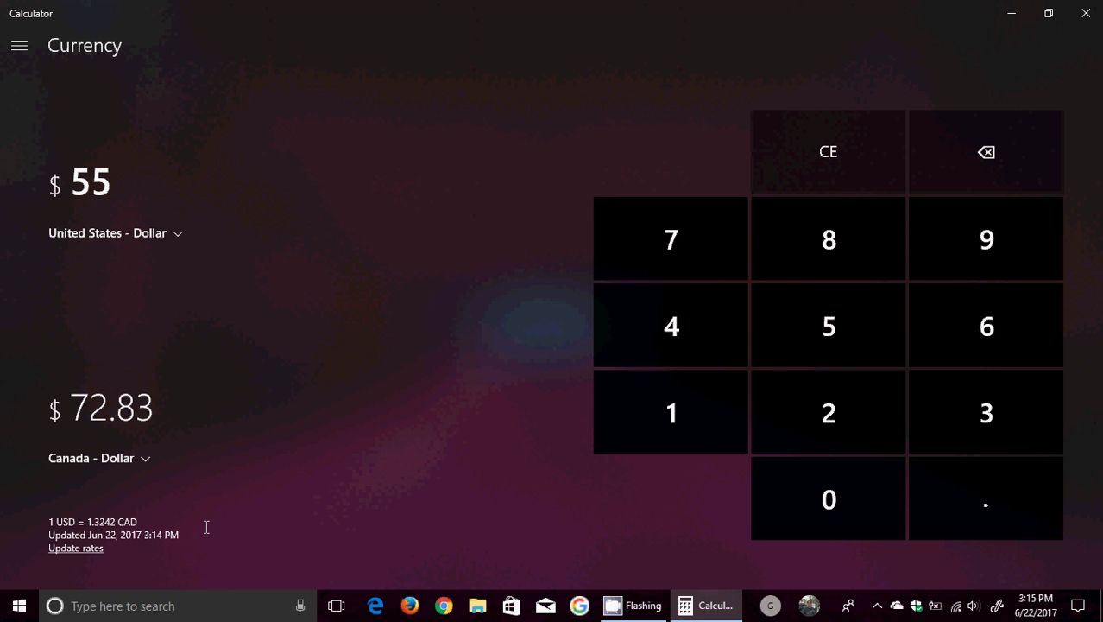
{"action": "left_click", "coordinate": [79, 548]}
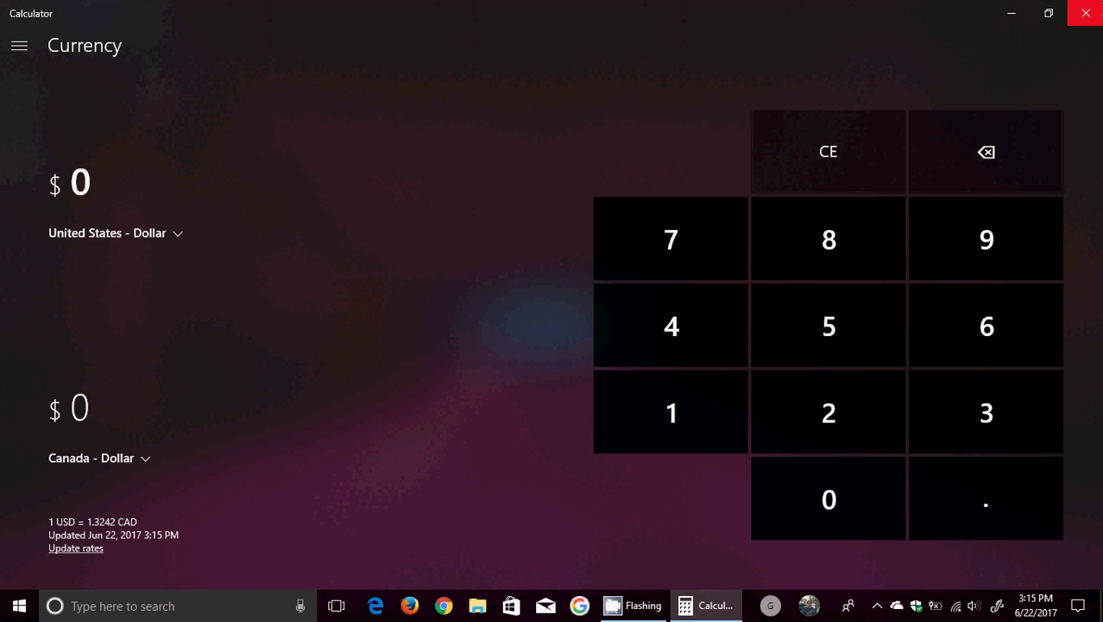
- Close the Calculator window to return to the pink tunnel desktop
{"action": "left_click", "coordinate": [1086, 13]}
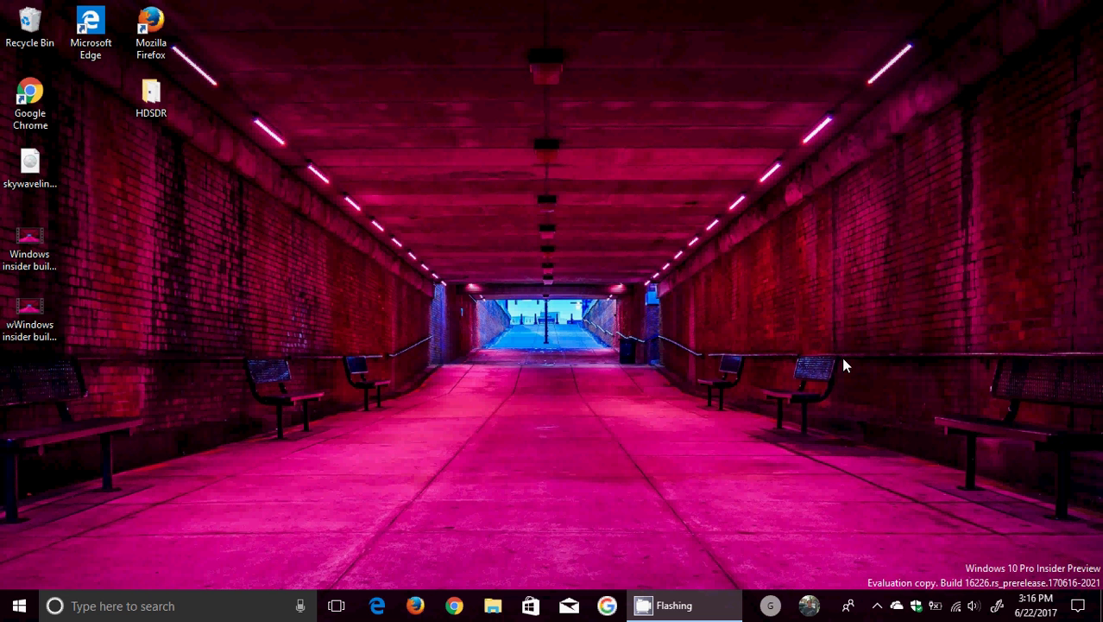
- Review and dismiss the Action Center, then bring up CamStudio from the hidden tray icons
{"action": "left_click", "coordinate": [1081, 610]}
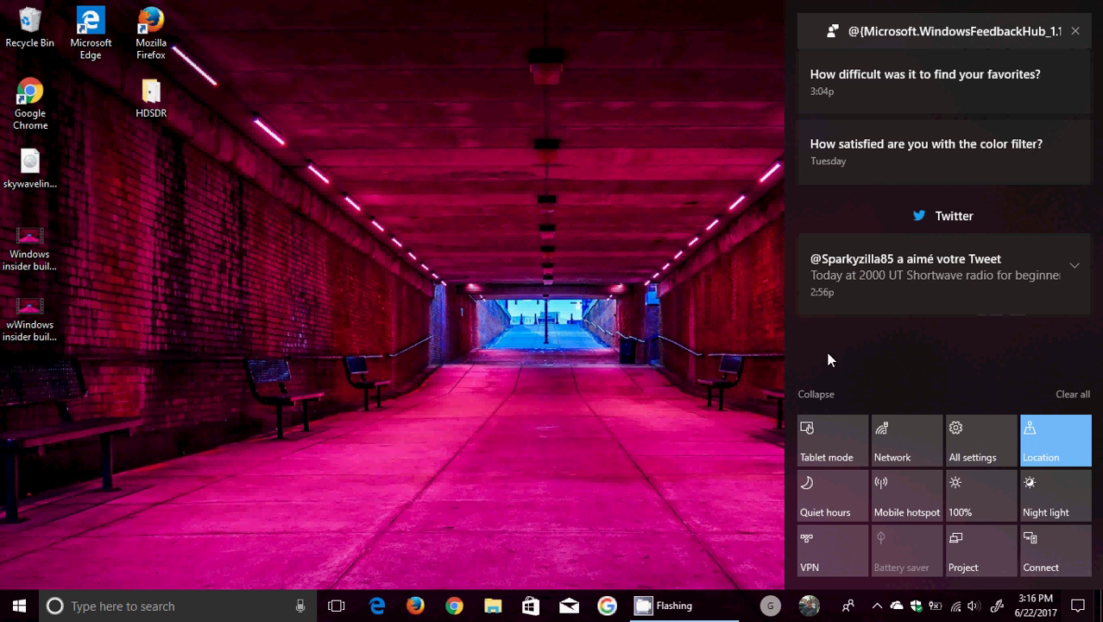
{"action": "left_click", "coordinate": [620, 348]}
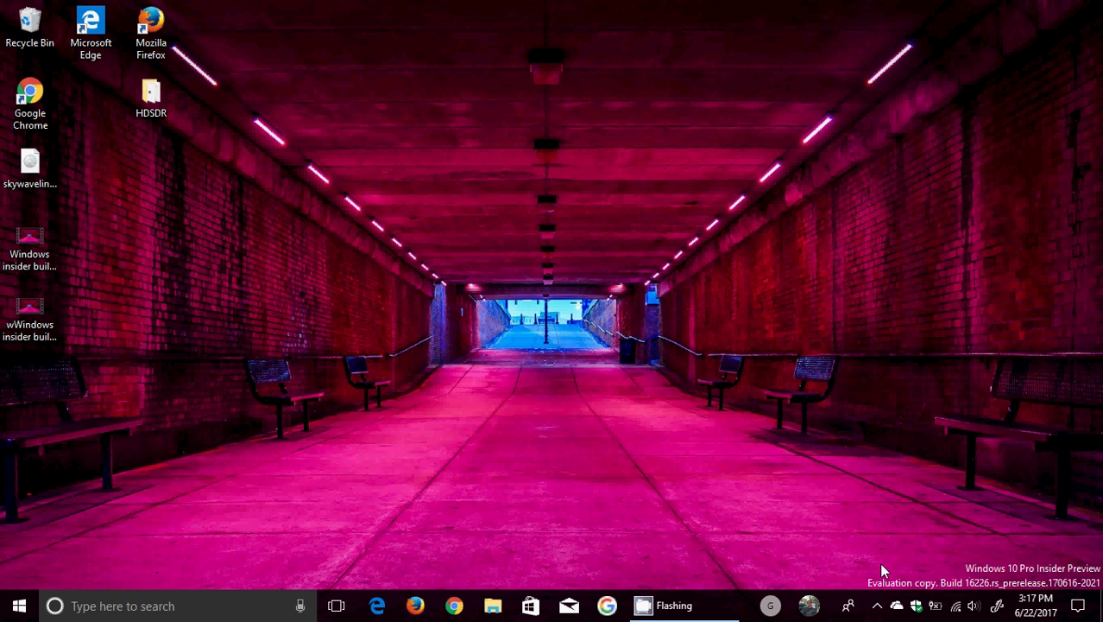
{"action": "left_click", "coordinate": [878, 605]}
{"action": "left_click", "coordinate": [893, 541]}
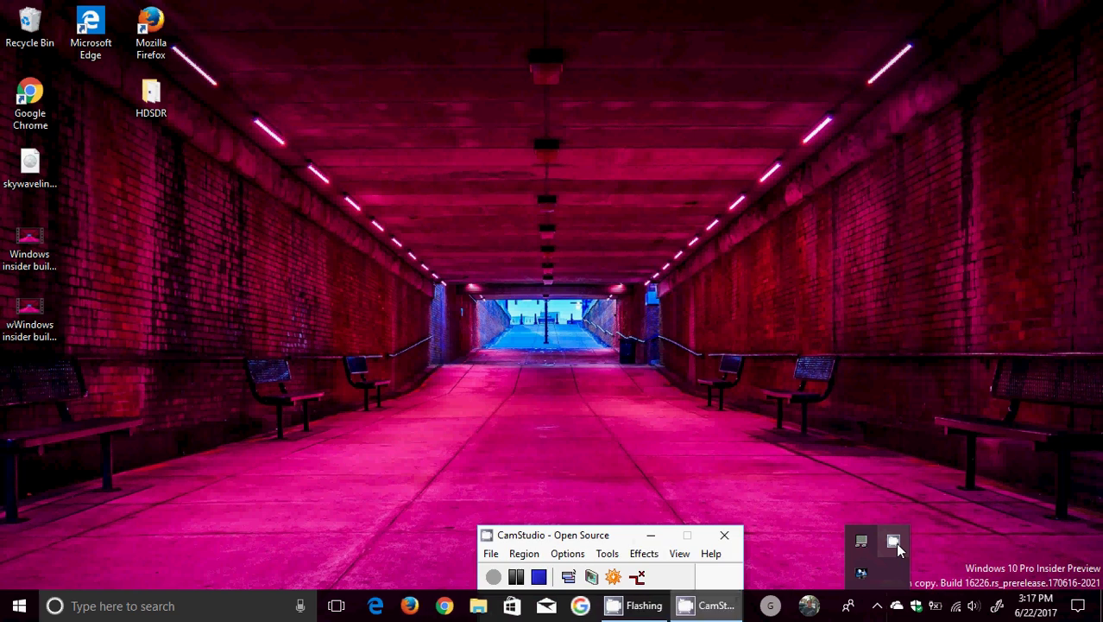